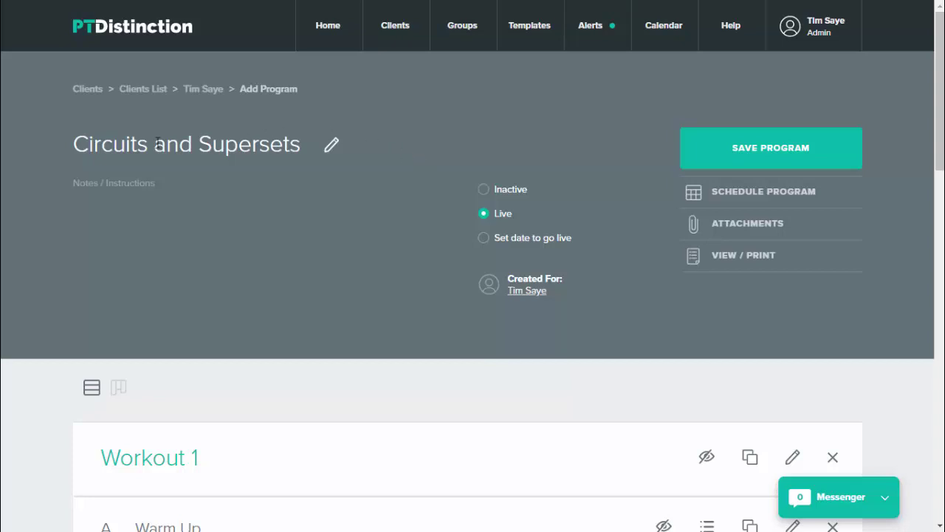
Add a second section below the Warm Up in Workout 1.
scroll(236, 181, "down", 2)
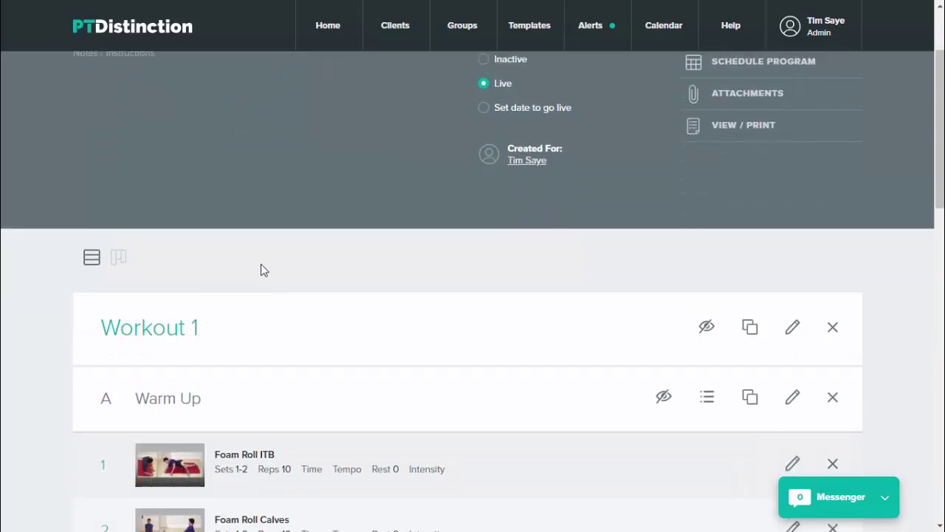
scroll(199, 376, "down", 2)
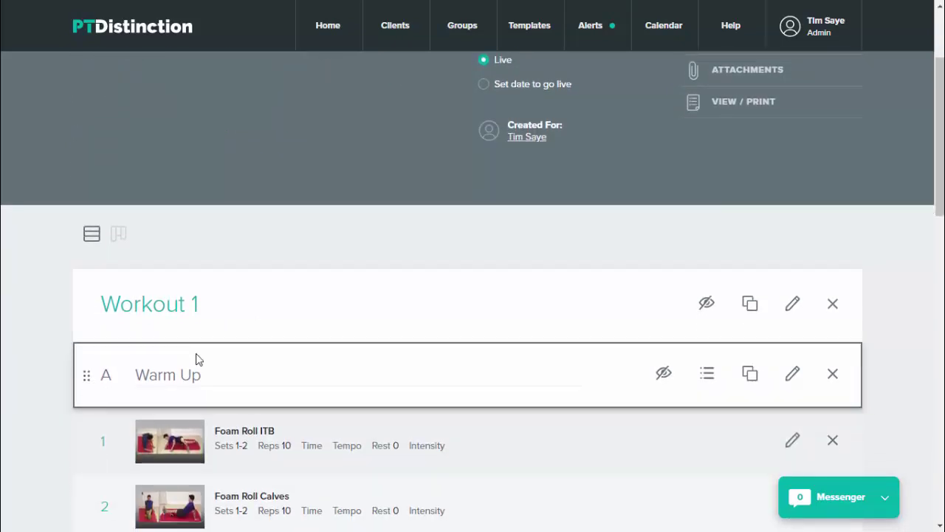
scroll(266, 321, "down", 1)
scroll(273, 317, "down", 2)
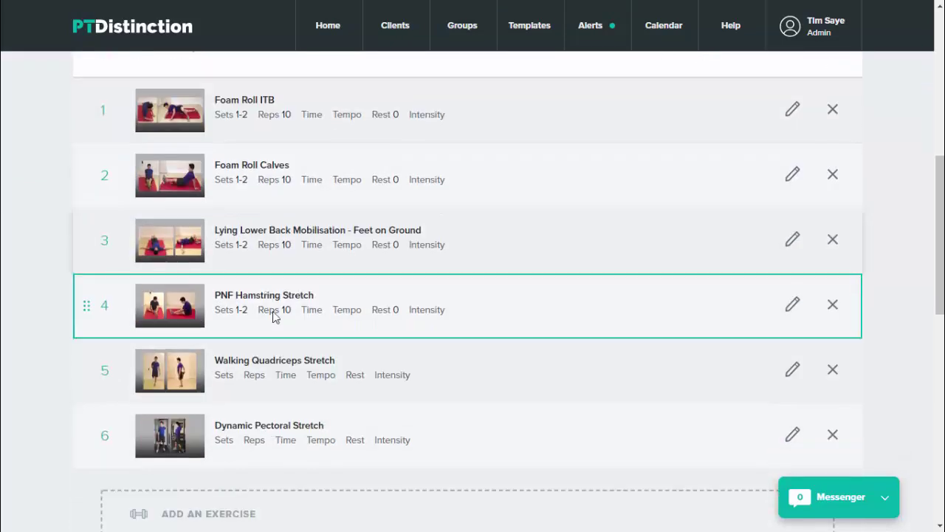
scroll(258, 313, "down", 1)
scroll(292, 310, "down", 3)
scroll(292, 310, "down", 1)
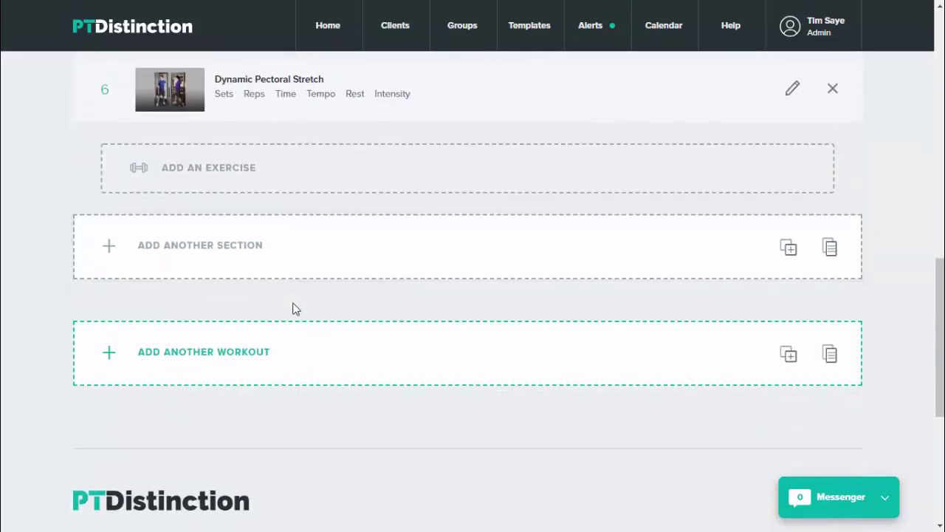
left_click(221, 246)
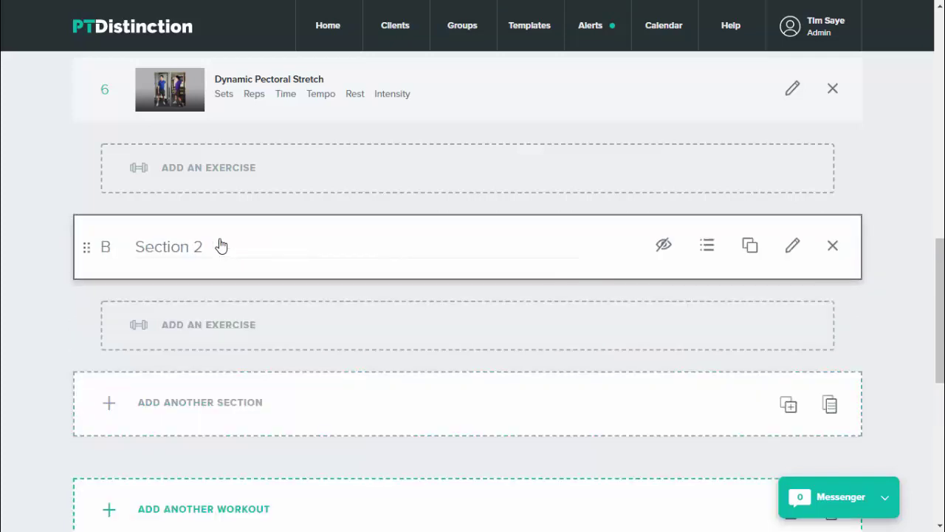
Rename the new section from 'Section 2' to 'Circuit 1'.
left_click(222, 245)
key("BackSpace")
key("BackSpace")
key("BackSpace")
key("BackSpace")
key("BackSpace")
key("BackSpace")
key("BackSpace")
key("Caps_Lock")
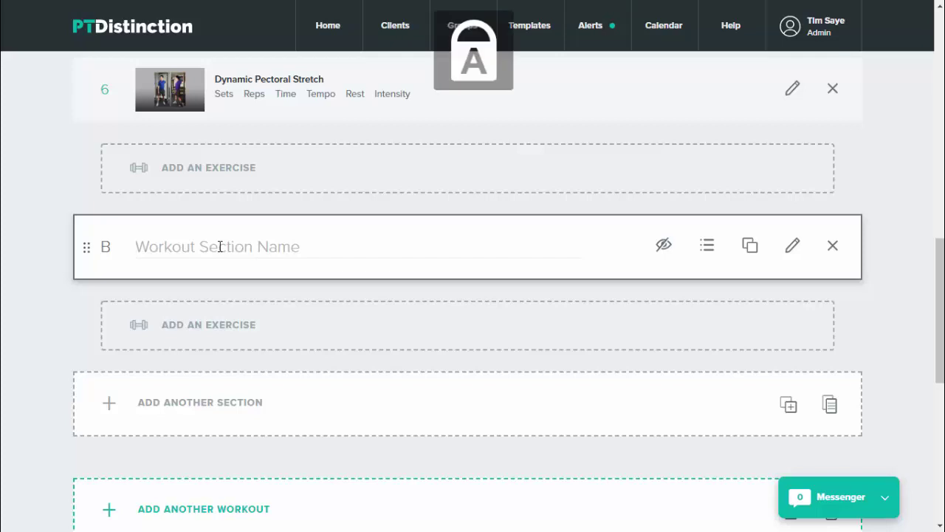
type("C")
key("Caps_Lock")
type("ircui")
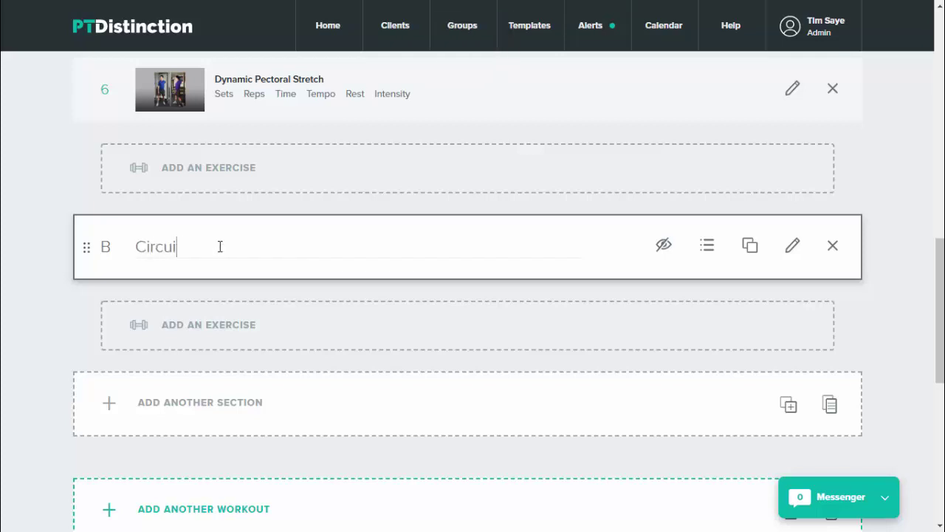
type("t 1")
Add Front Squat and the neutral-grip incline dumbbell chest press to Circuit 1.
left_click(187, 325)
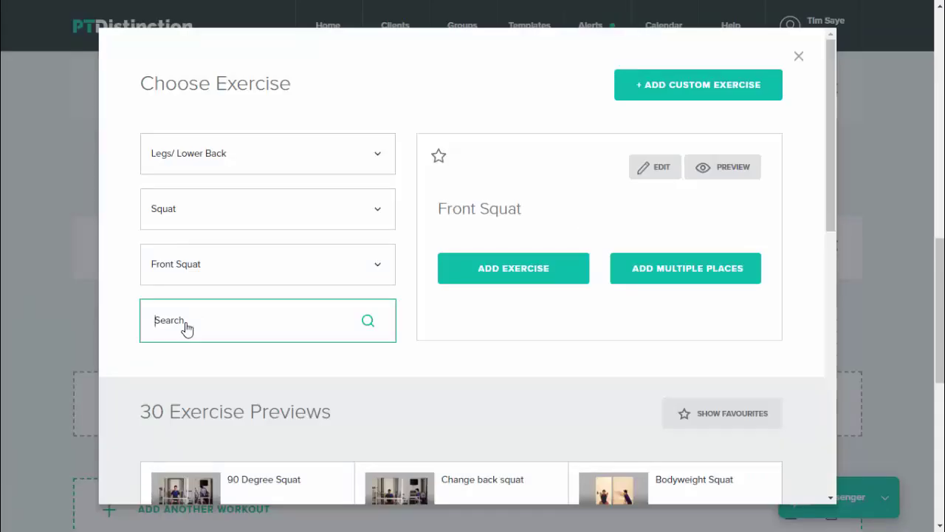
type("barbel")
type("l front ")
type("squat")
key("Return")
left_click(472, 428)
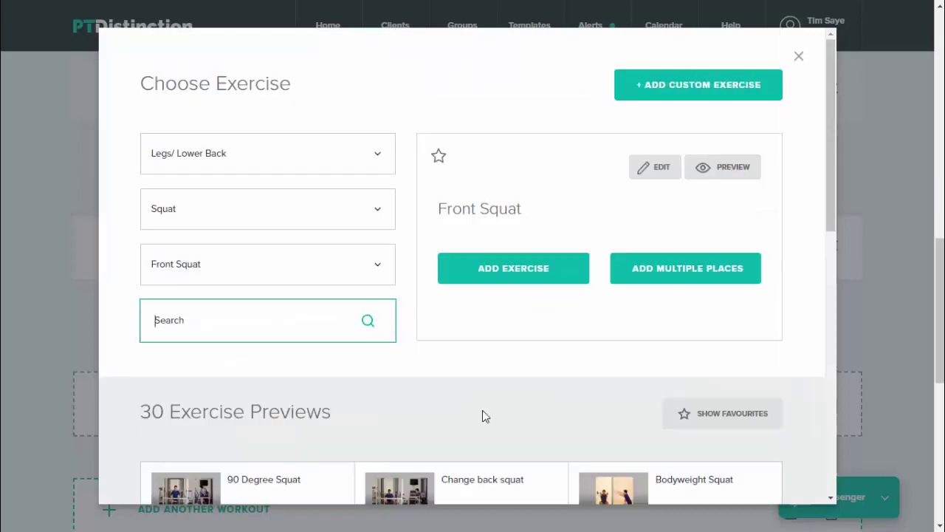
left_click(521, 272)
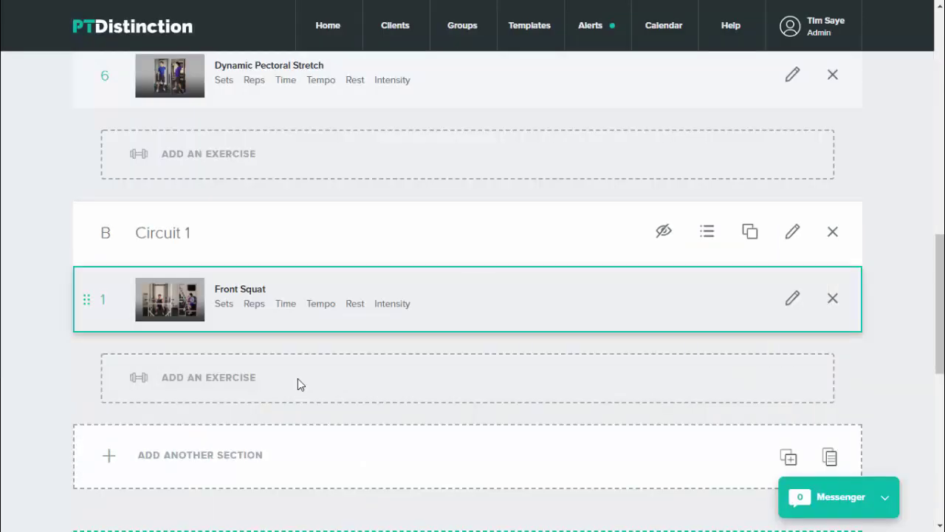
left_click(201, 378)
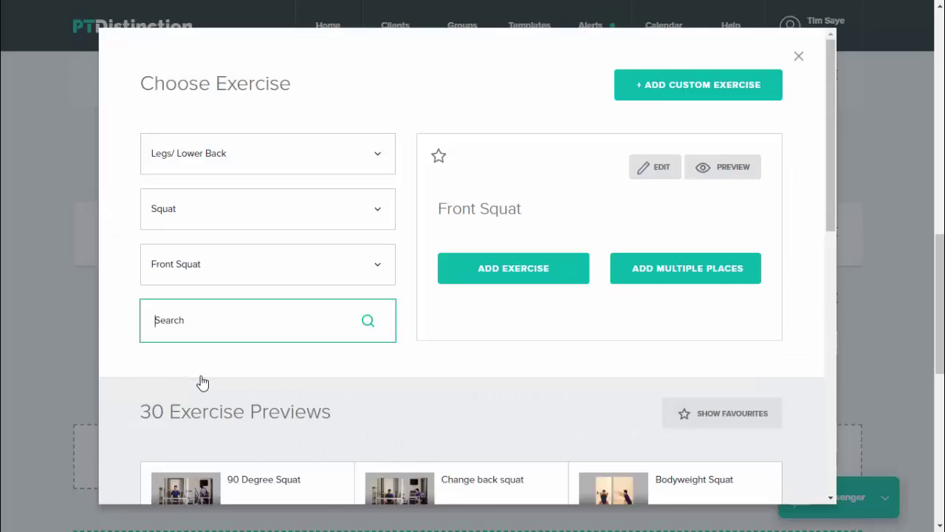
type("incline dumbbell chest press")
key("Return")
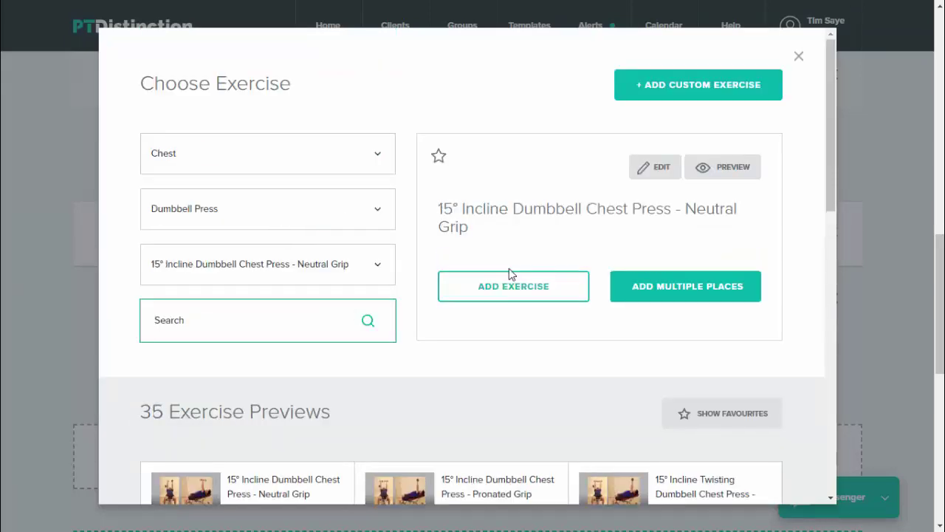
left_click(507, 269)
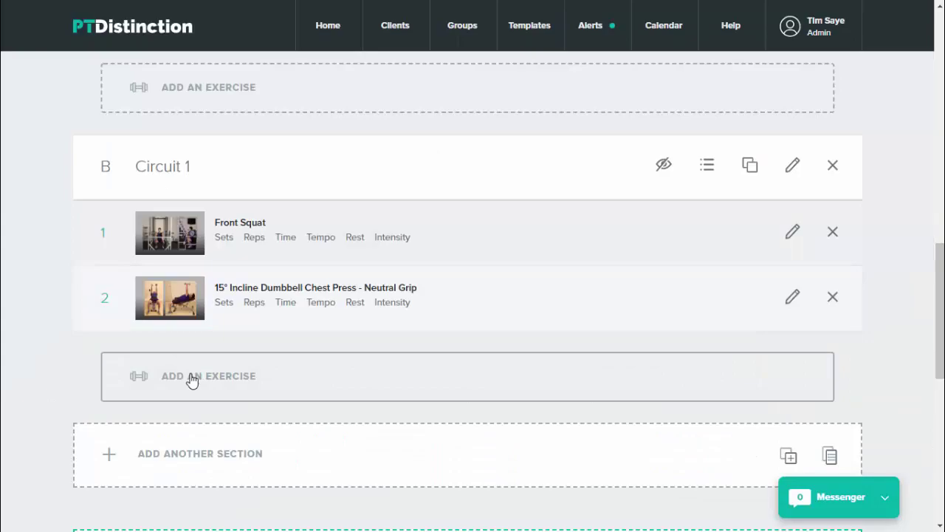
Add Pull Up and Burpee to Step to Circuit 1.
left_click(191, 380)
type("Pul")
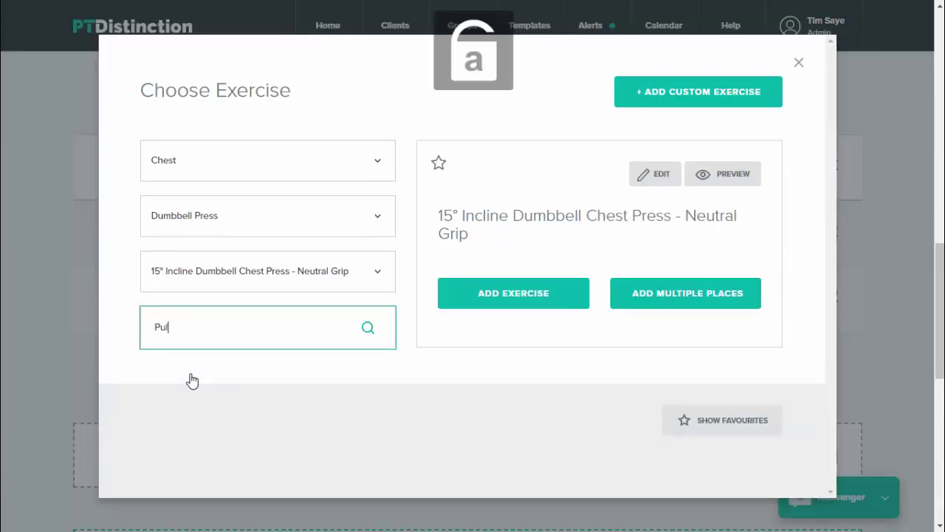
type("l up")
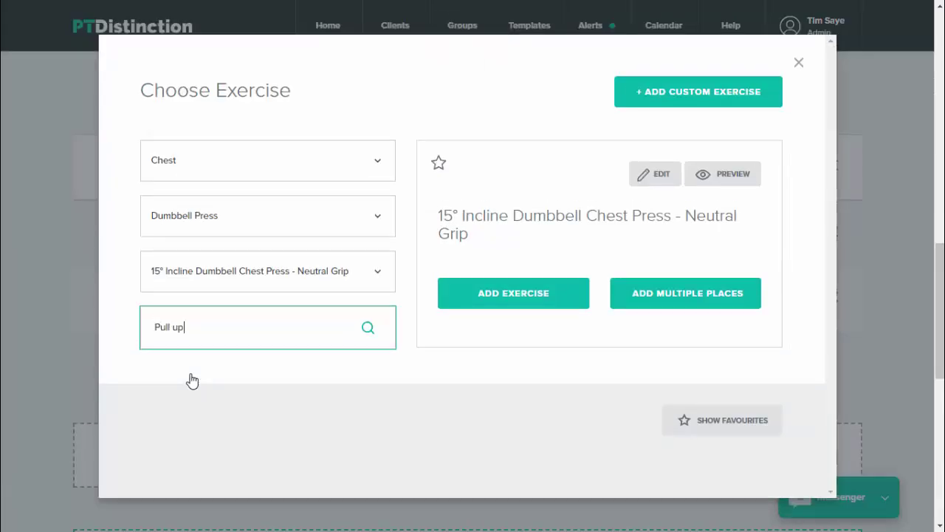
scroll(190, 379, "down", 3)
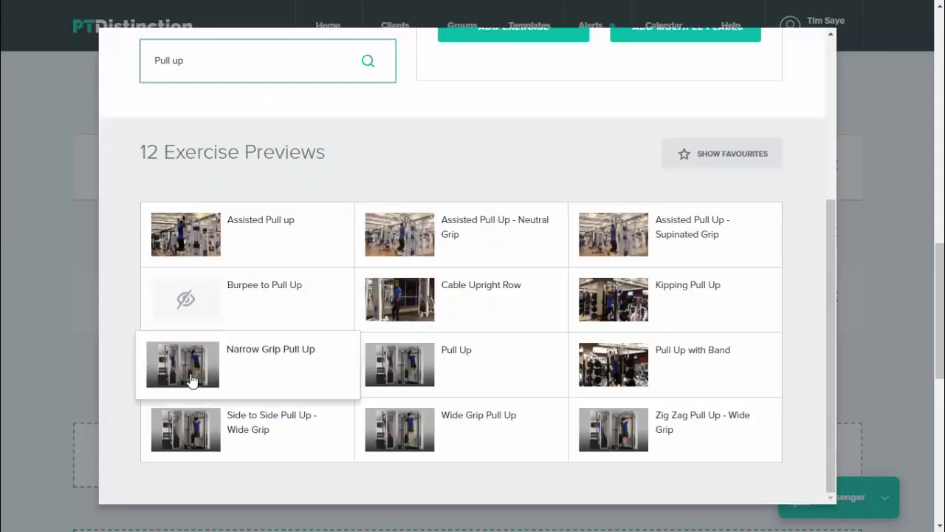
left_click(451, 358)
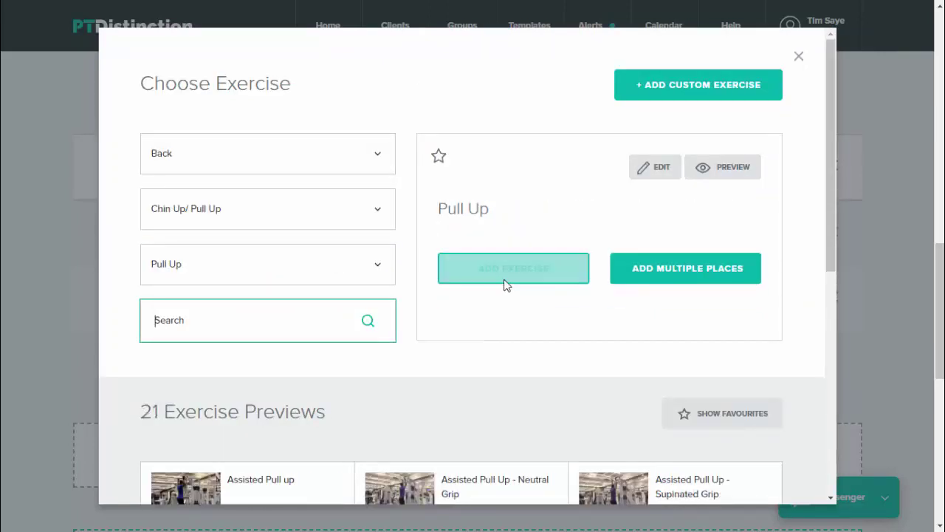
left_click(507, 273)
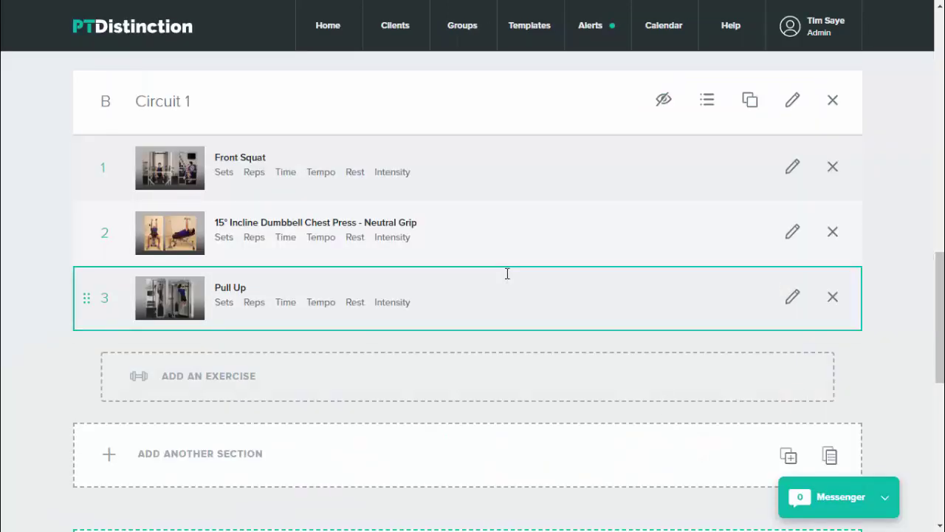
left_click(248, 380)
type("bu")
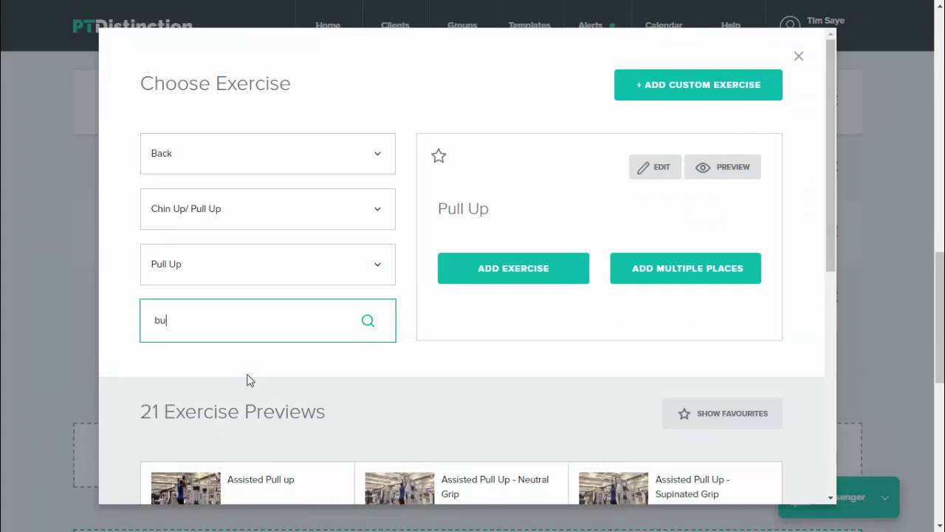
type("rpee to s")
type("tep")
scroll(247, 380, "down", 1)
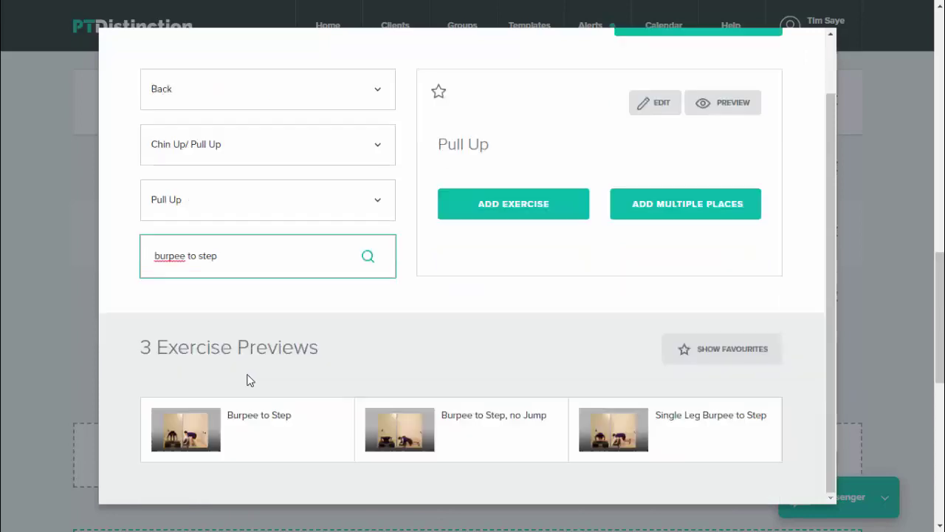
left_click(266, 425)
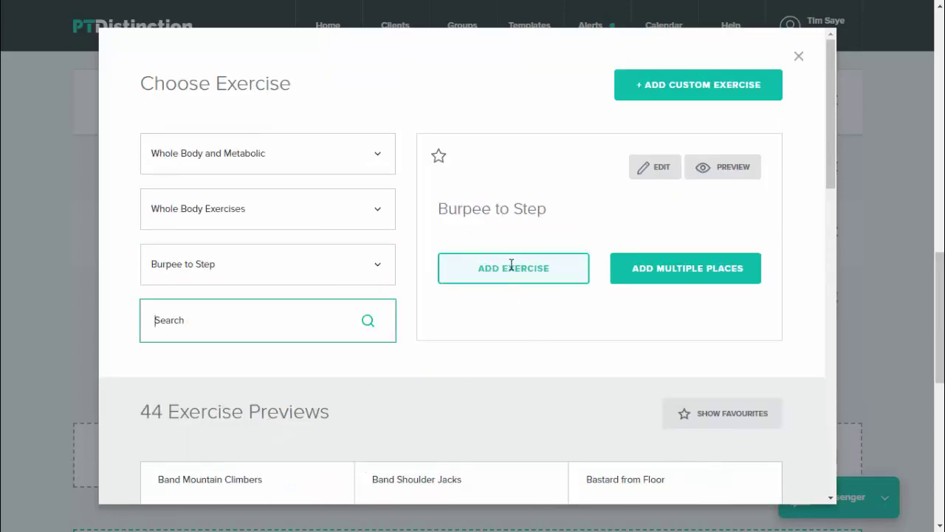
left_click(511, 268)
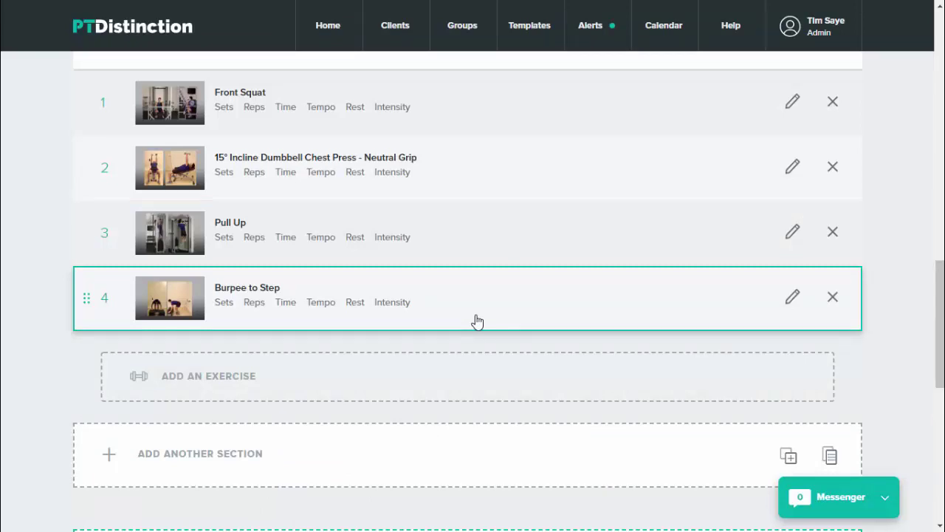
Apply Sets 3, Reps 6, Tempo 3010 and Rest 45 sec to all four Circuit 1 exercises.
scroll(477, 320, "up", 1)
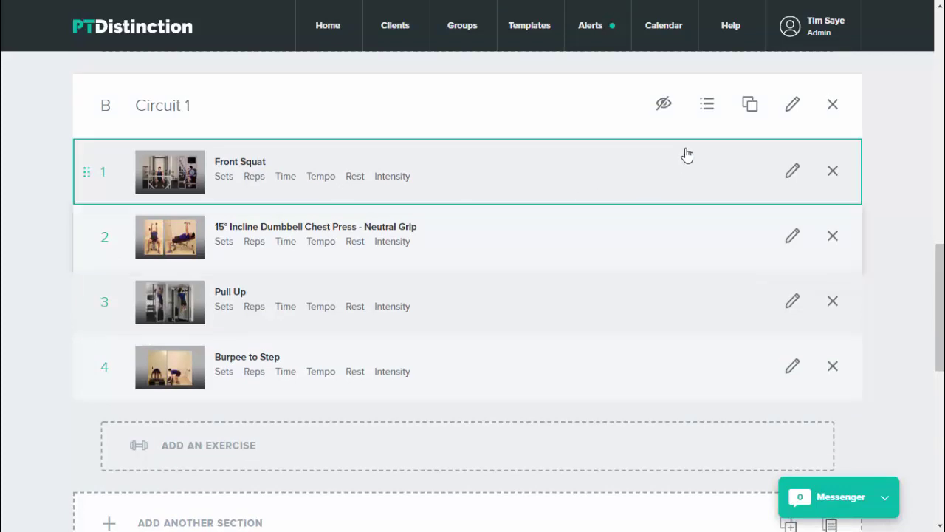
left_click(707, 105)
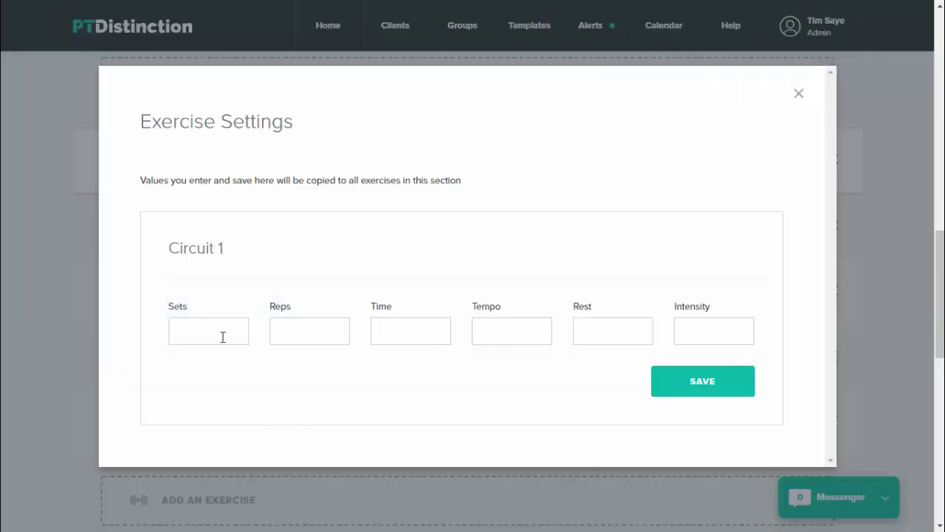
left_click(222, 336)
type("3")
key("Tab")
type("6")
key("Tab")
key("Tab")
type("30")
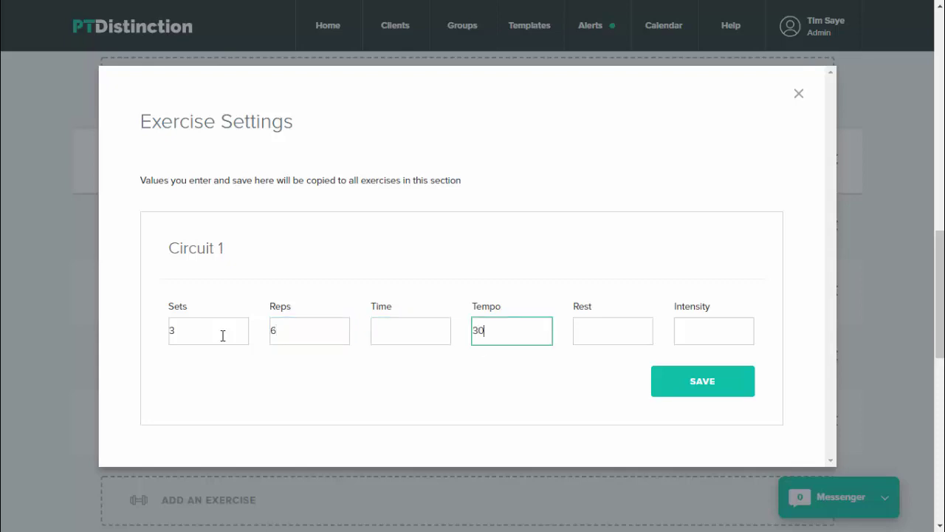
type("10")
key("Tab")
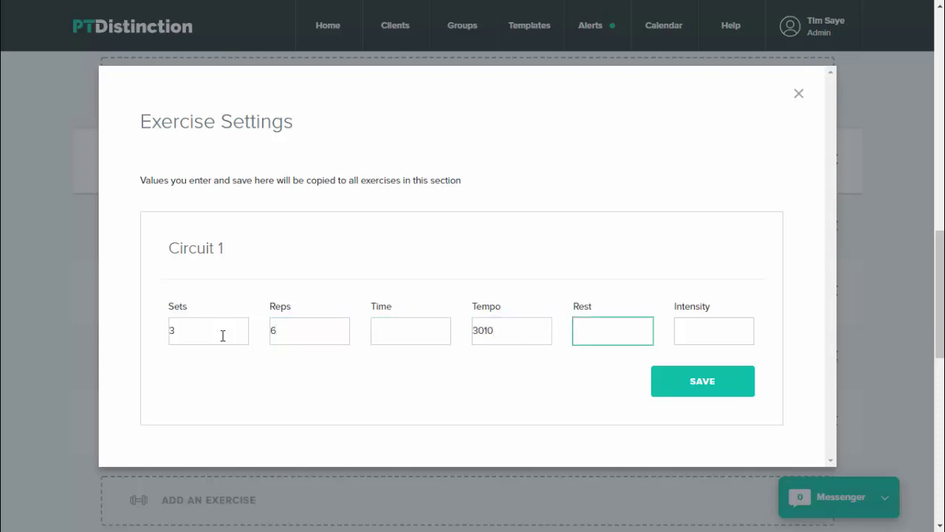
type("45 sec")
left_click(705, 382)
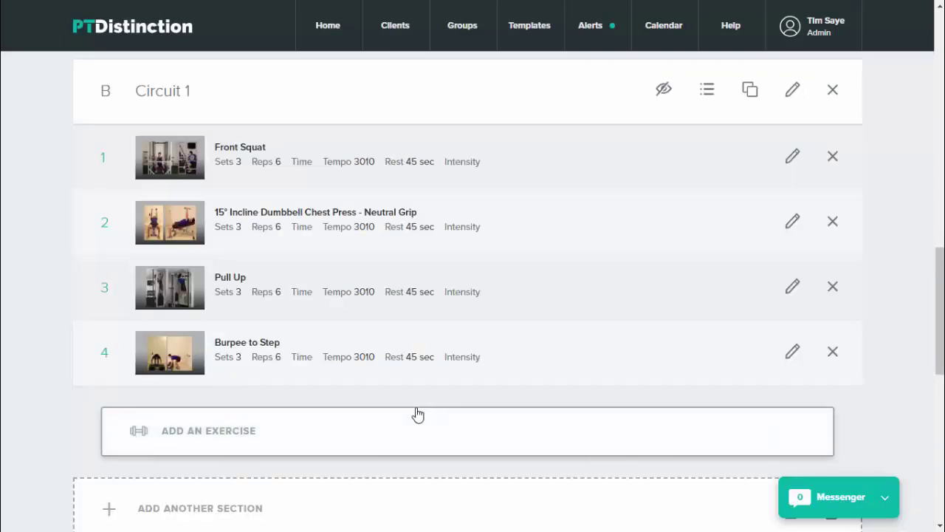
mouse_move(323, 363)
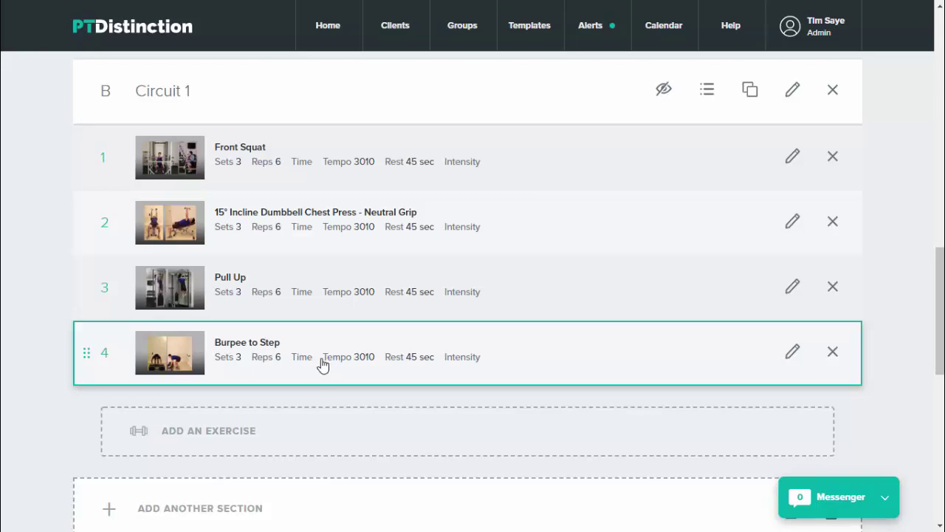
Set Burpee to Step's reps to 10 and tempo to 'fast', and save.
left_click(296, 364)
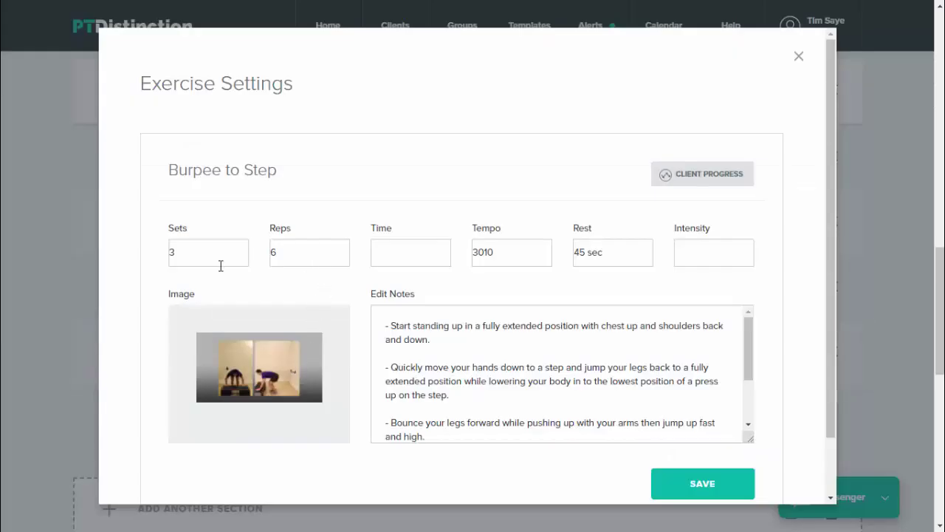
left_click(290, 253)
key("BackSpace")
type("10")
left_click(512, 253)
key("BackSpace")
key("BackSpace")
key("BackSpace")
type("fast")
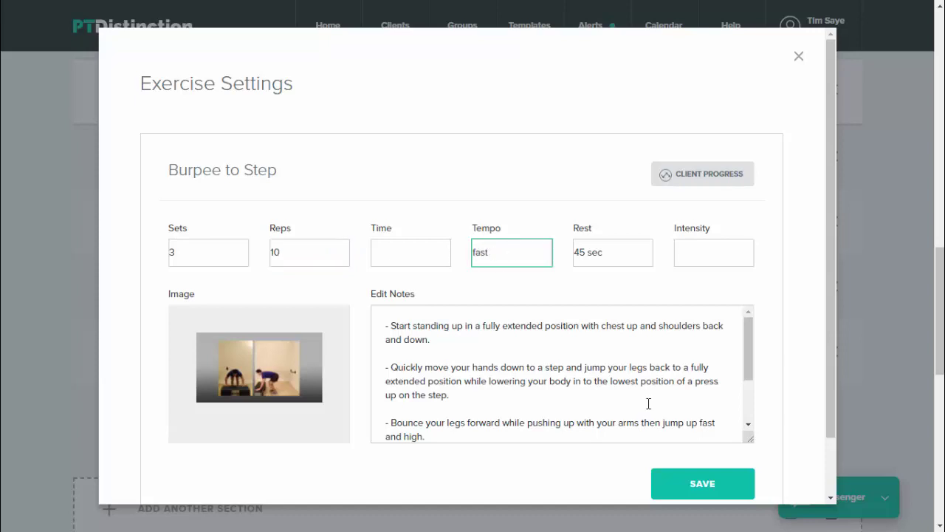
left_click(698, 482)
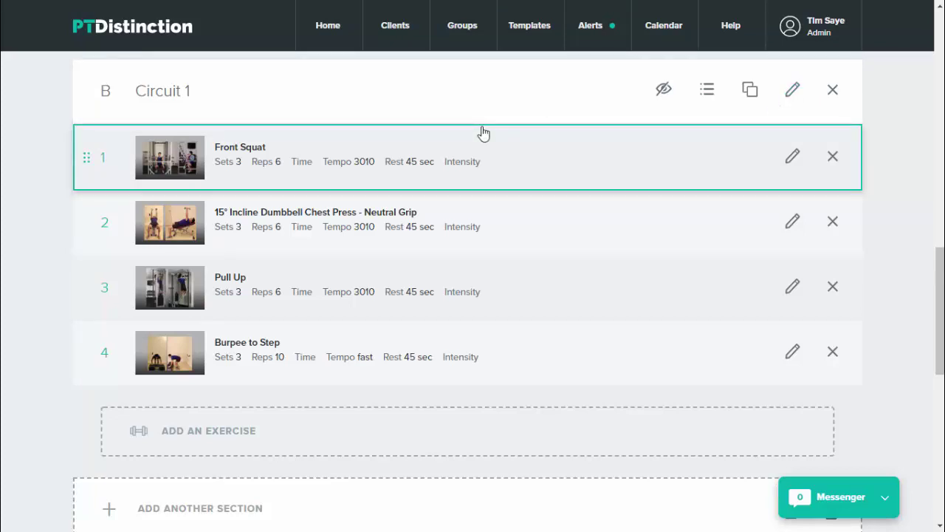
Add a third section after Circuit 1, renaming 'Section 3' to 'Superset'.
scroll(463, 169, "down", 2)
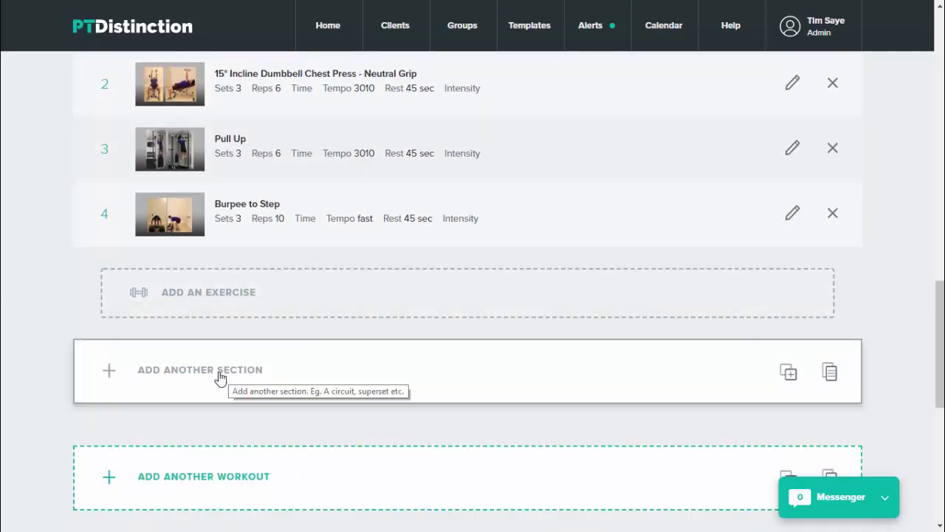
left_click(220, 377)
scroll(236, 380, "down", 1)
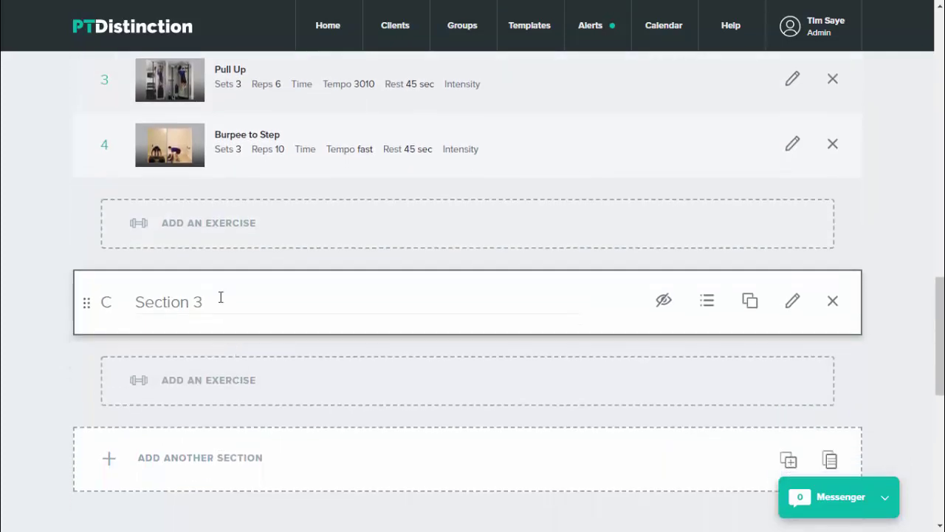
key("BackSpace")
key("BackSpace")
key("BackSpace")
key("BackSpace")
key("BackSpace")
key("BackSpace")
type("uperset")
Add Dumbbell VMO Split Squat to Step and Seated Dumbbell Shoulder Press - Neutral Grip to Superset.
left_click(218, 389)
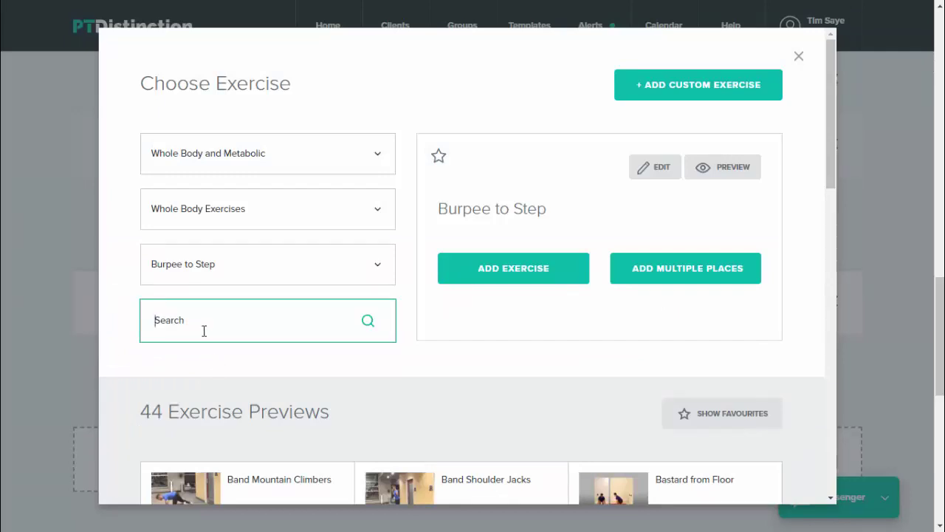
type("split ")
type("squat to st")
type("ep")
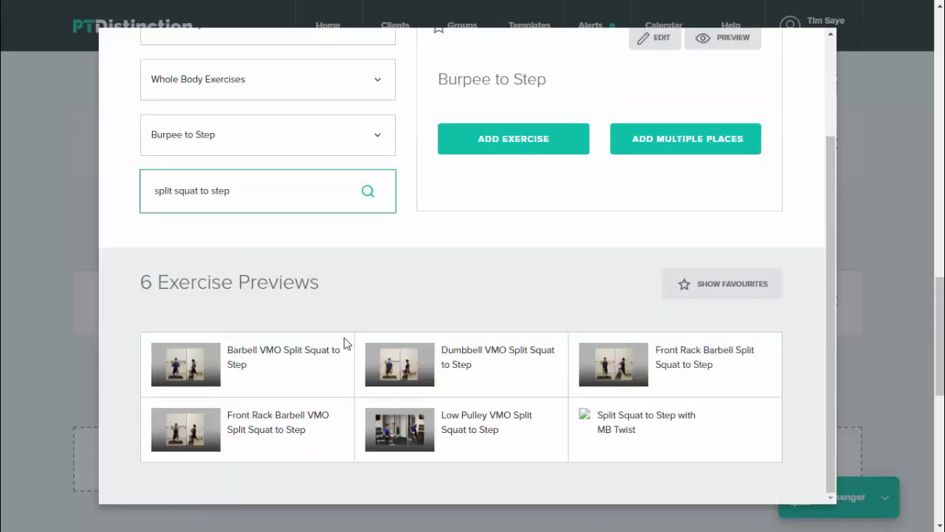
left_click(473, 363)
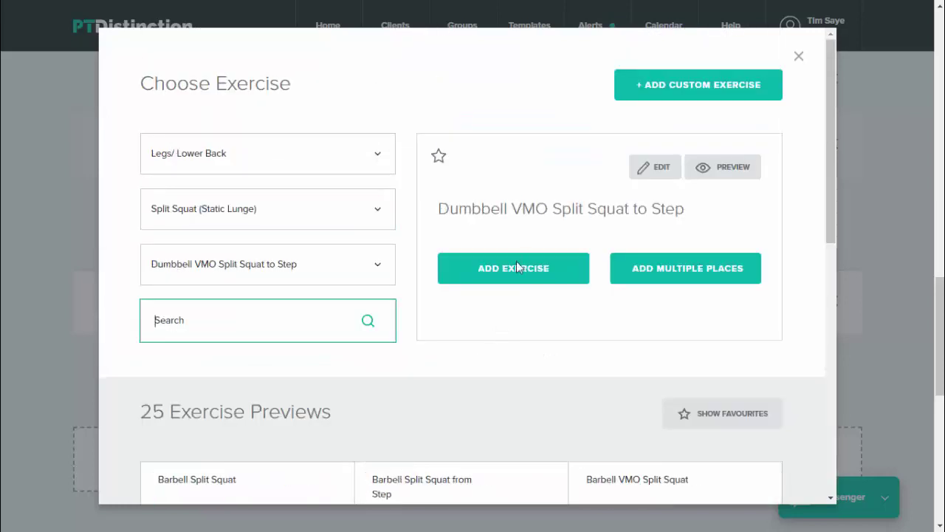
left_click(515, 265)
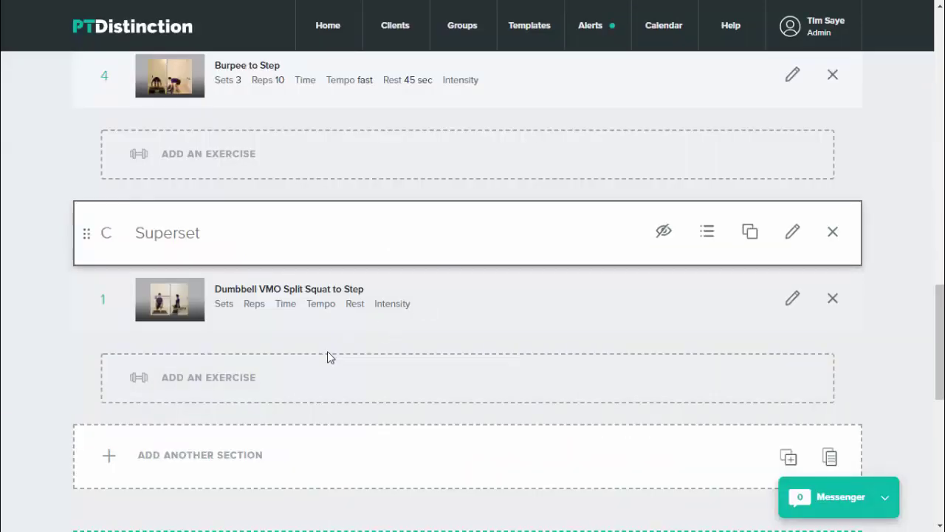
left_click(232, 387)
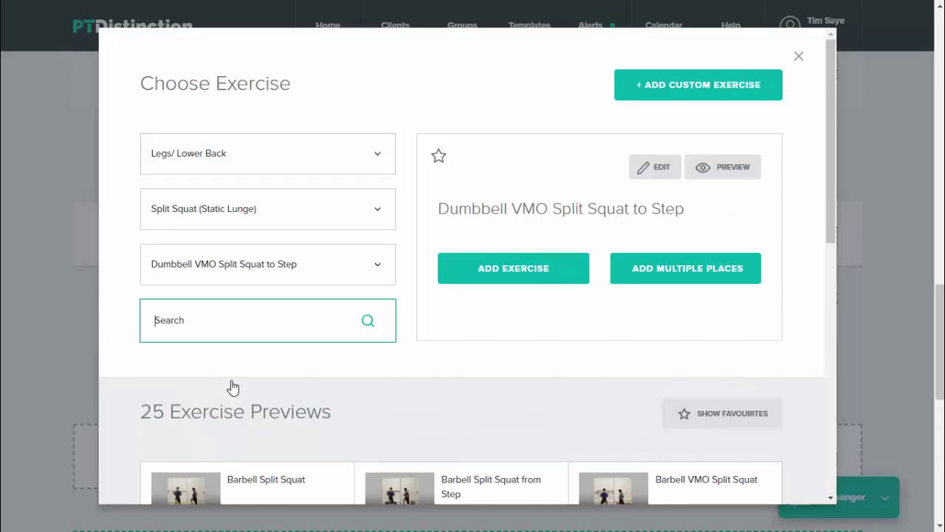
type("sh")
type("oulder press neutral")
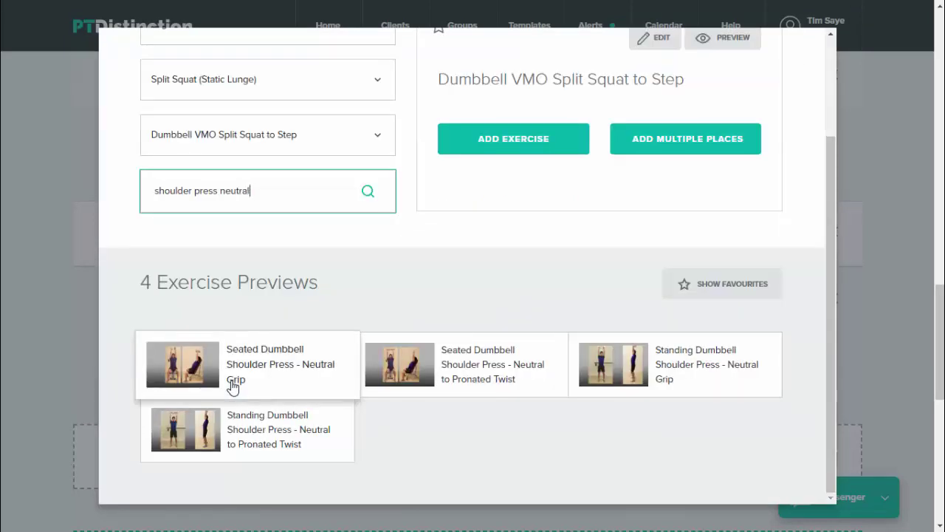
left_click(259, 359)
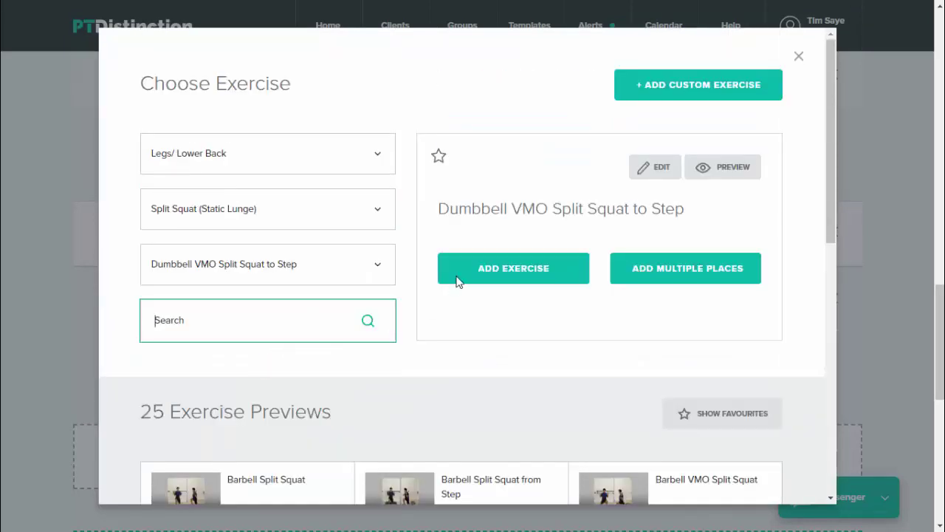
left_click(500, 276)
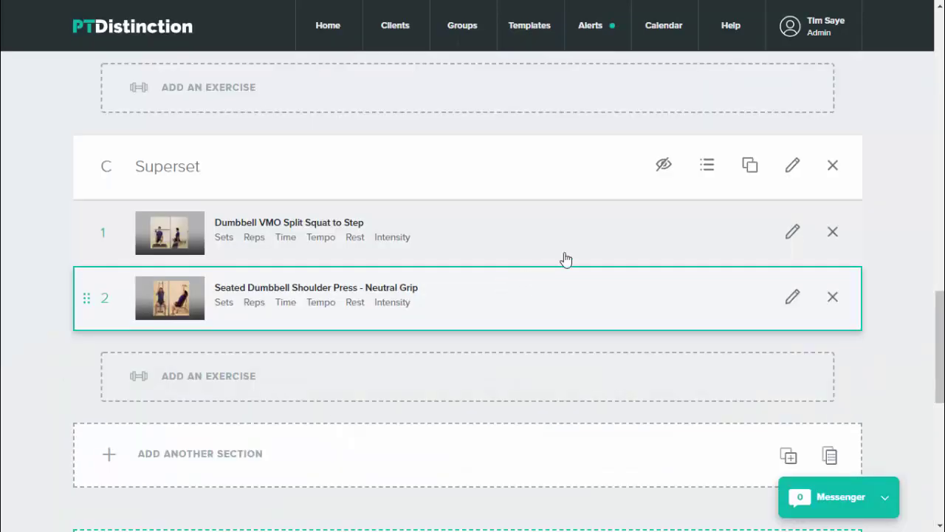
Apply Sets 3, Reps 10, Tempo 4010 and Rest 60 sec to both Superset exercises.
left_click(707, 165)
left_click(243, 332)
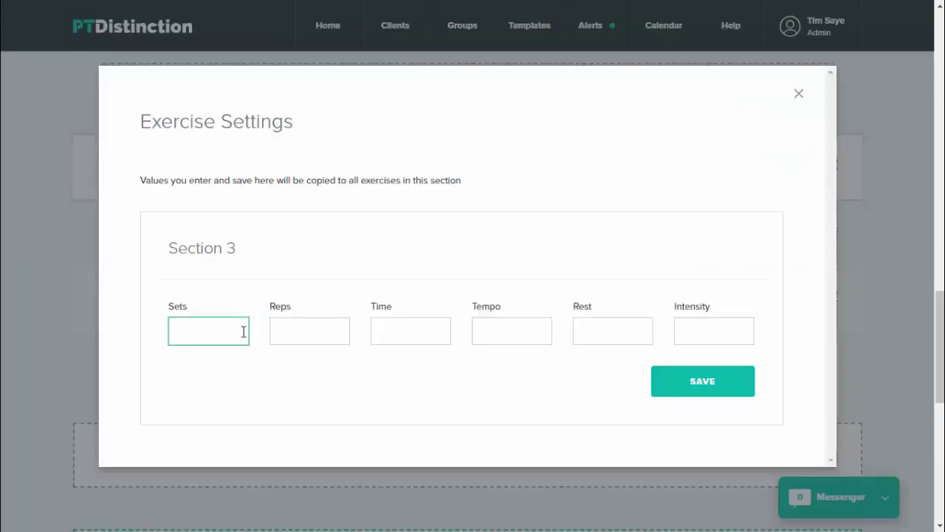
type("3")
key("Tab")
type("1")
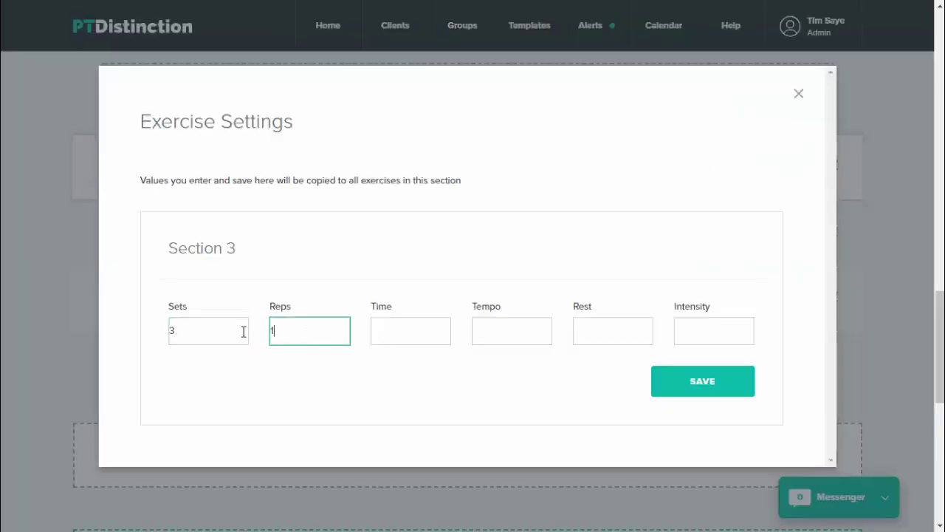
type("0")
key("Tab")
key("Tab")
type("40")
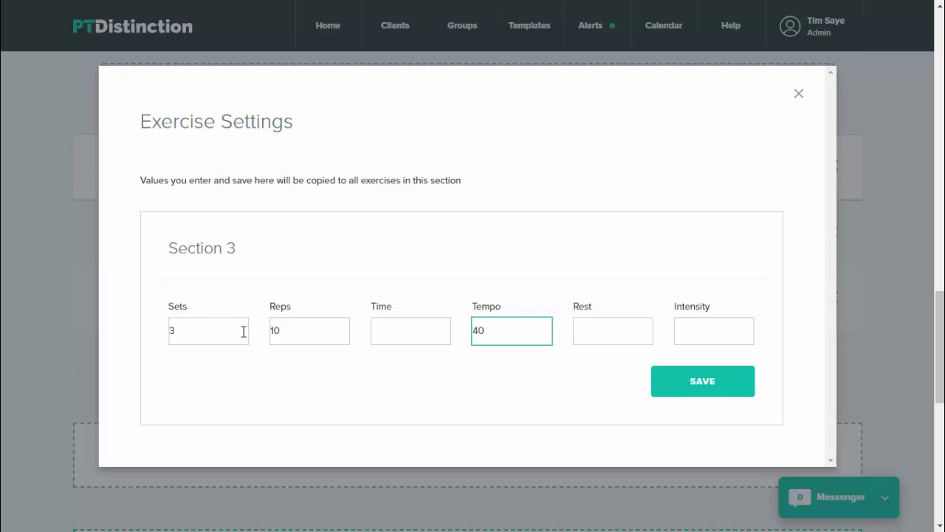
type("10")
key("Tab")
type("60")
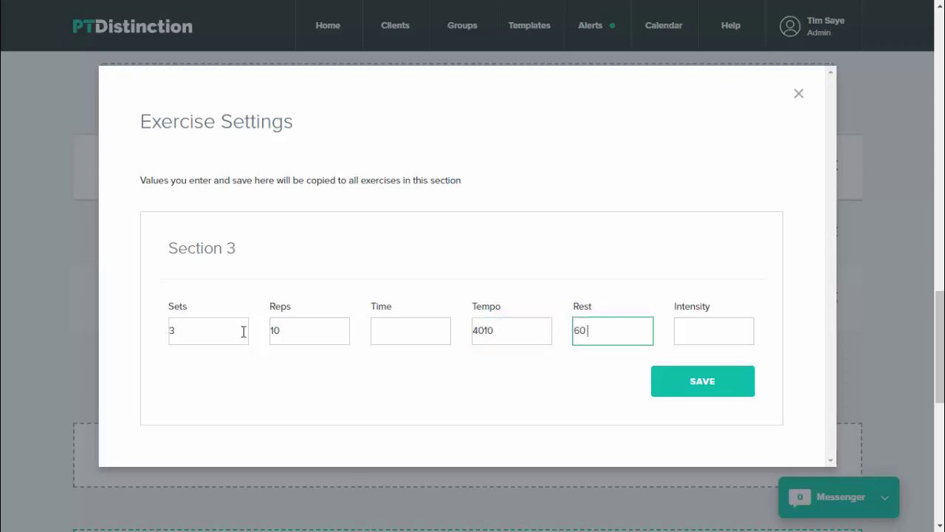
type(" sec")
left_click(700, 381)
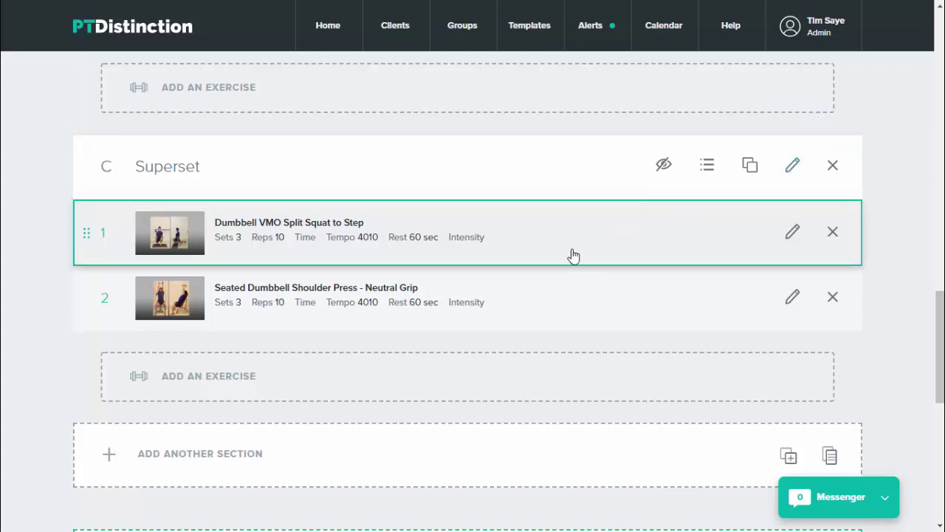
scroll(574, 256, "up", 2)
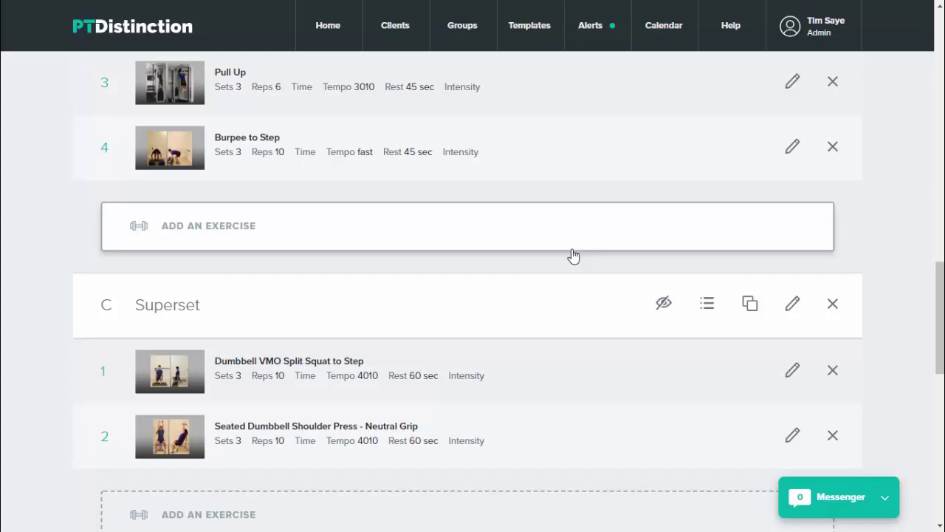
scroll(410, 320, "up", 1)
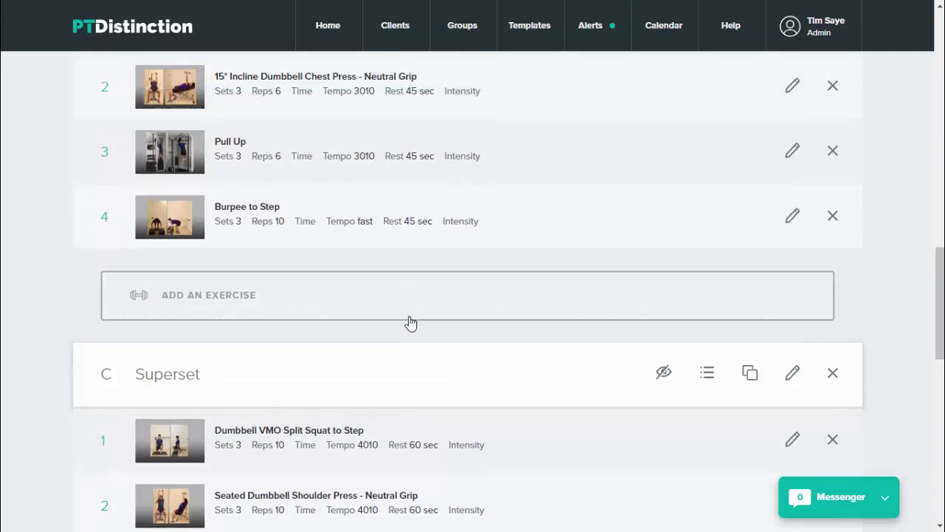
scroll(411, 323, "up", 1)
scroll(411, 323, "up", 2)
scroll(411, 321, "up", 1)
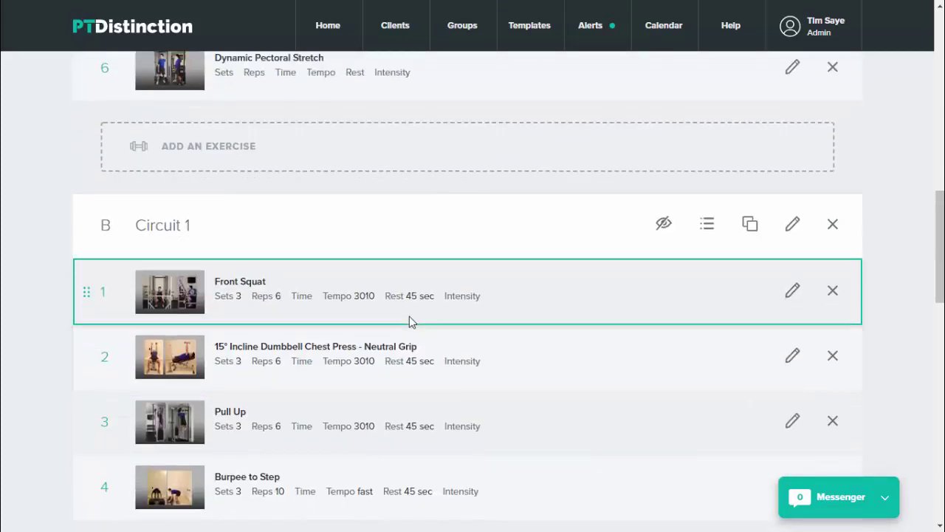
scroll(411, 321, "down", 2)
scroll(411, 322, "down", 2)
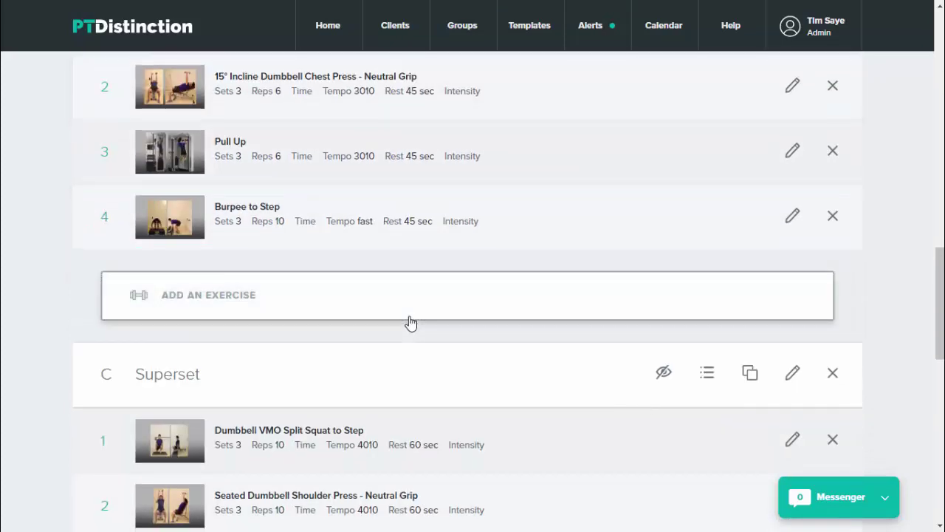
mouse_move(428, 373)
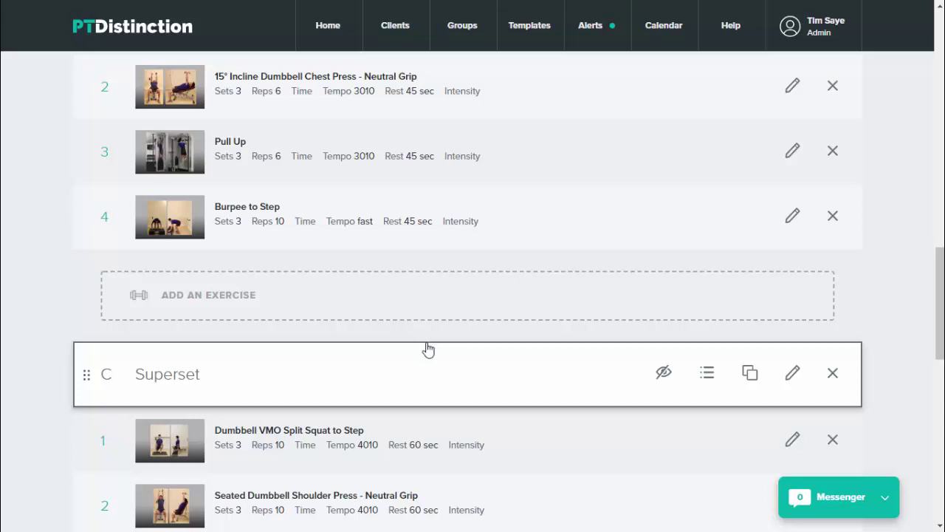
scroll(429, 350, "up", 1)
scroll(429, 349, "up", 3)
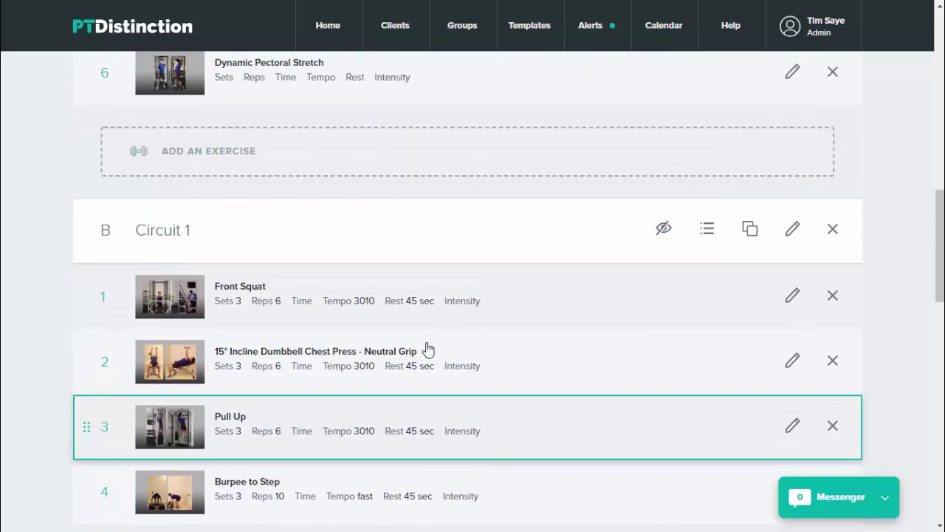
scroll(429, 349, "up", 1)
scroll(428, 349, "up", 1)
scroll(428, 349, "up", 2)
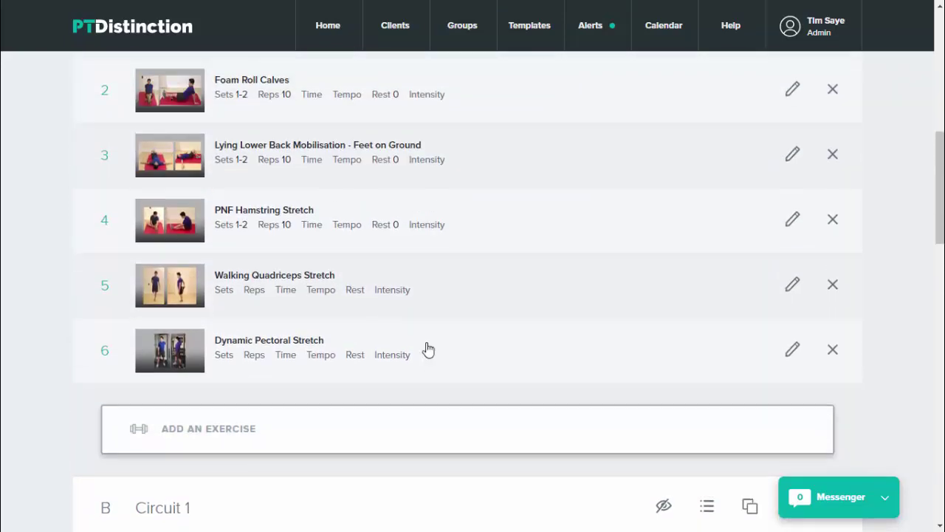
scroll(428, 349, "up", 2)
scroll(428, 349, "up", 2)
scroll(429, 349, "up", 2)
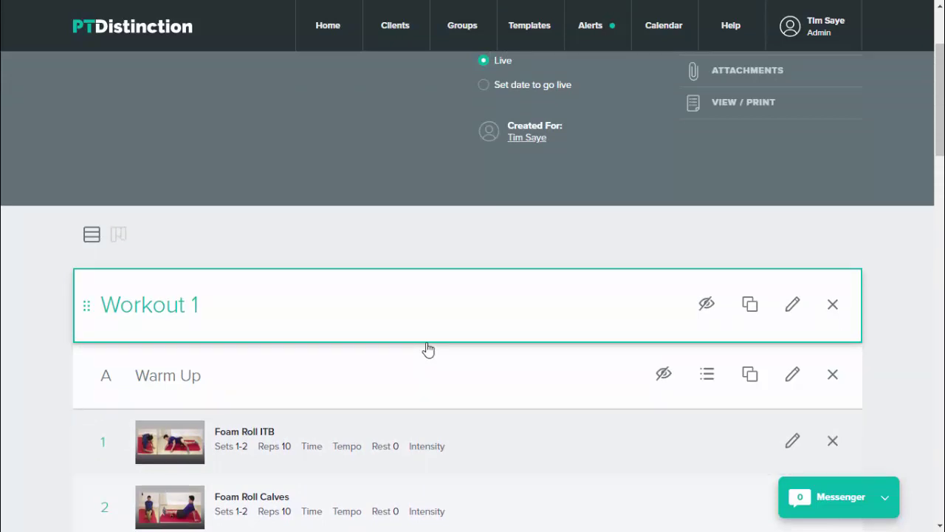
Copy Workout 1's Warm Up section and switch to the side-by-side workout board view.
scroll(894, 135, "down", 2)
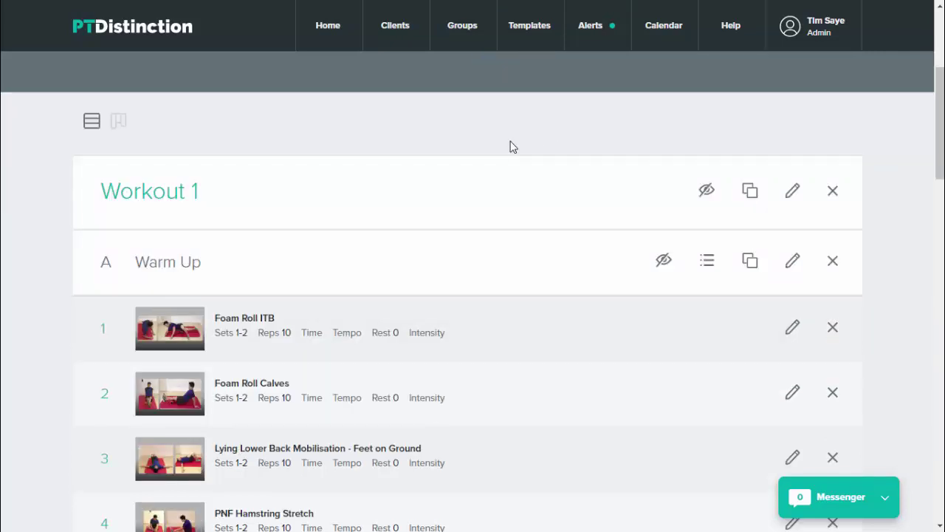
left_click(750, 262)
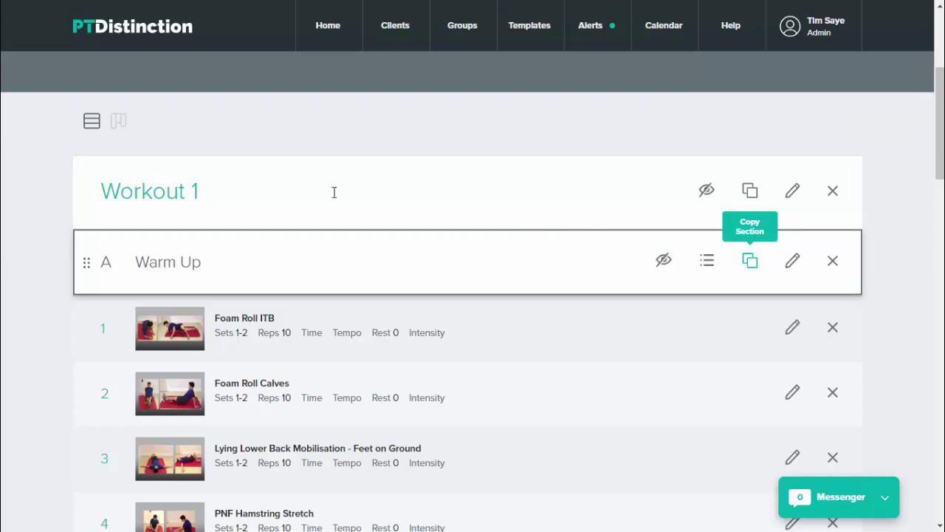
left_click(119, 124)
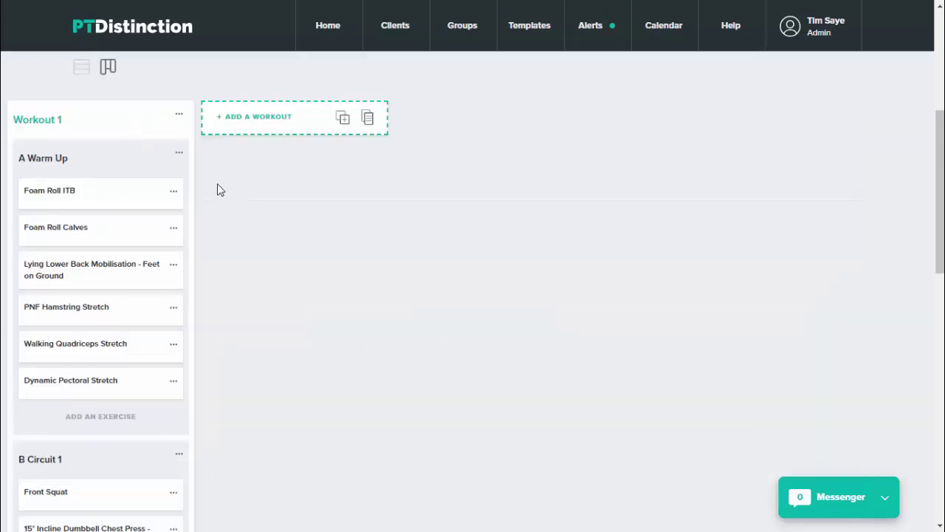
left_click(178, 154)
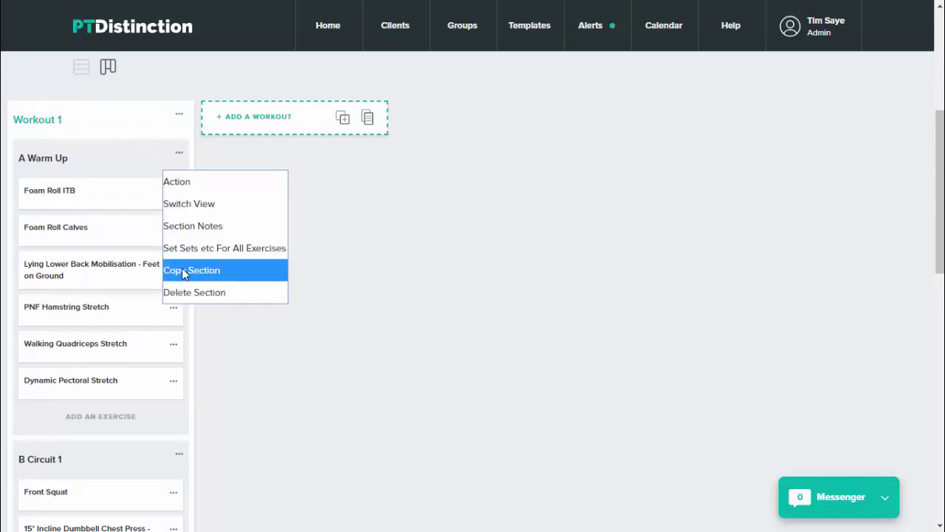
left_click(181, 270)
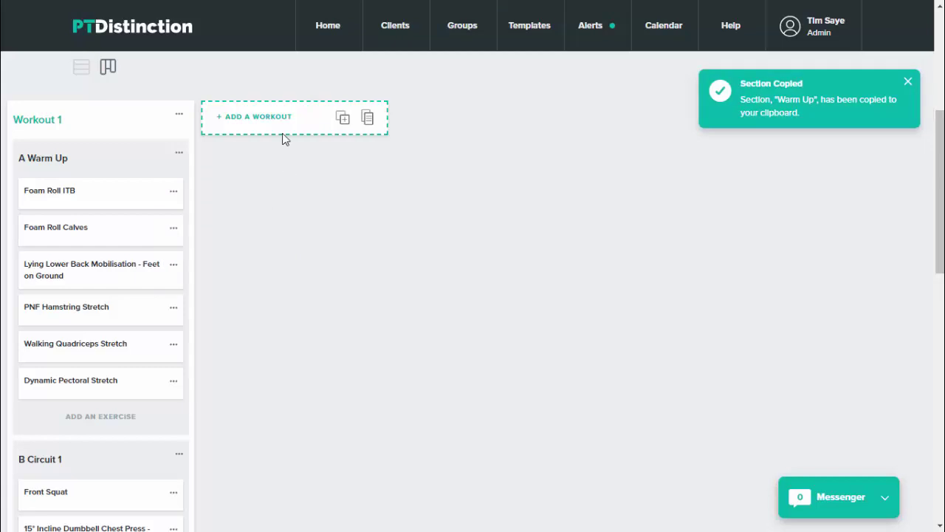
Create Workout 2 and paste the copied Warm Up as its first section.
left_click(260, 120)
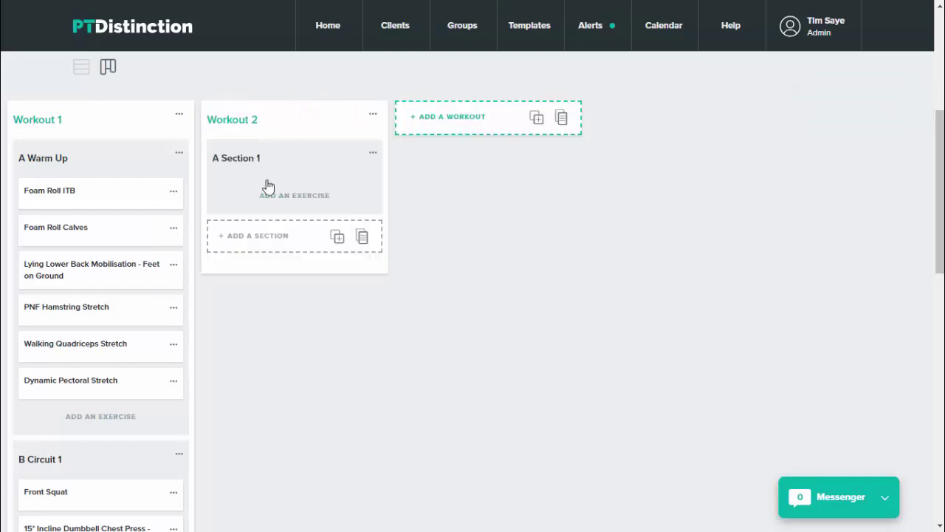
left_click(336, 237)
left_click(226, 200)
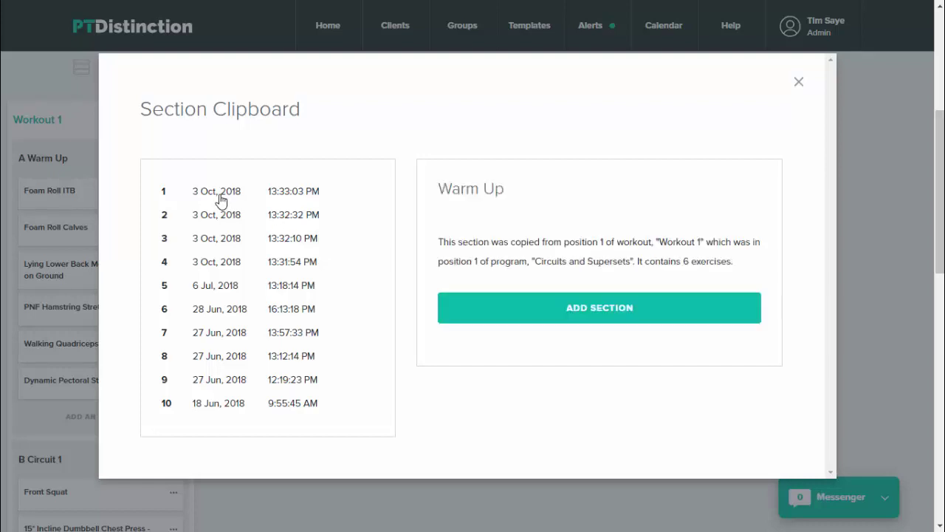
left_click(546, 320)
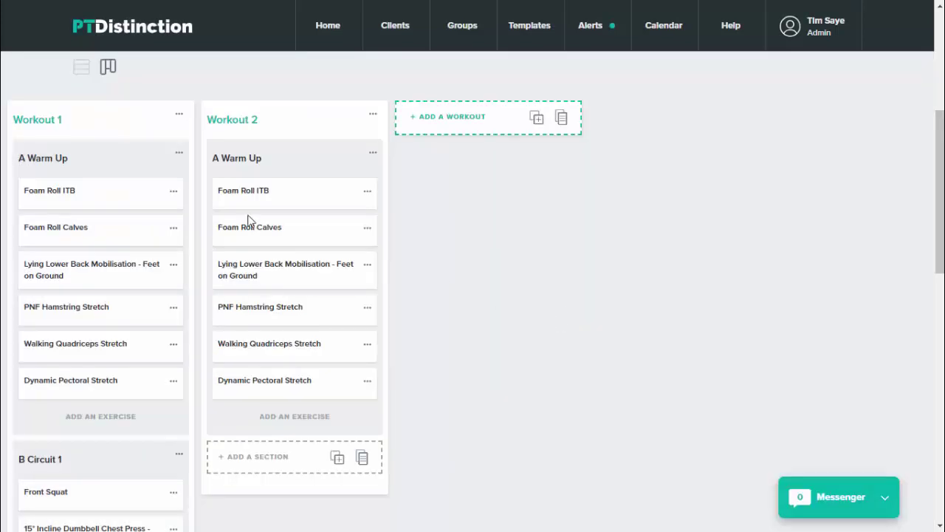
Copy the two-exercise Superset from Workout 1 and paste it after Workout 2's Warm Up.
scroll(258, 216, "down", 2)
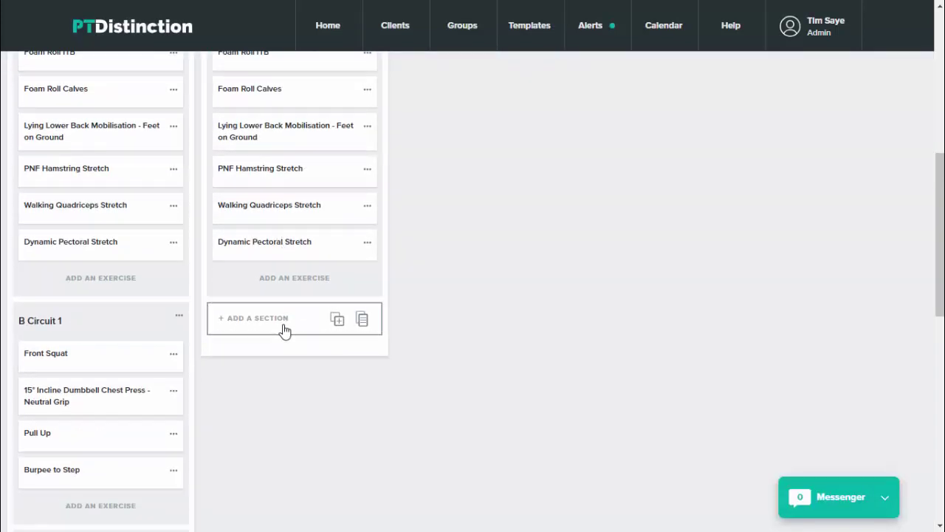
scroll(283, 330, "down", 1)
scroll(282, 330, "down", 1)
scroll(284, 331, "down", 1)
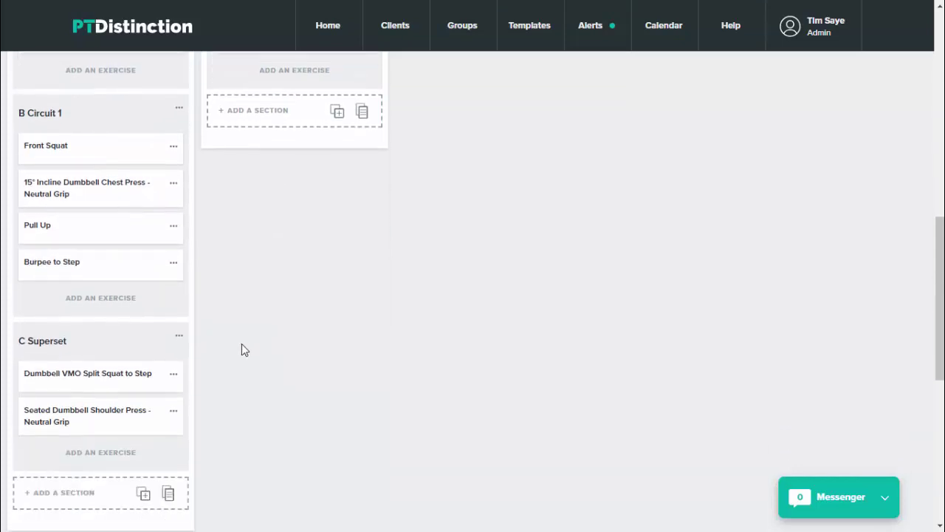
left_click(178, 336)
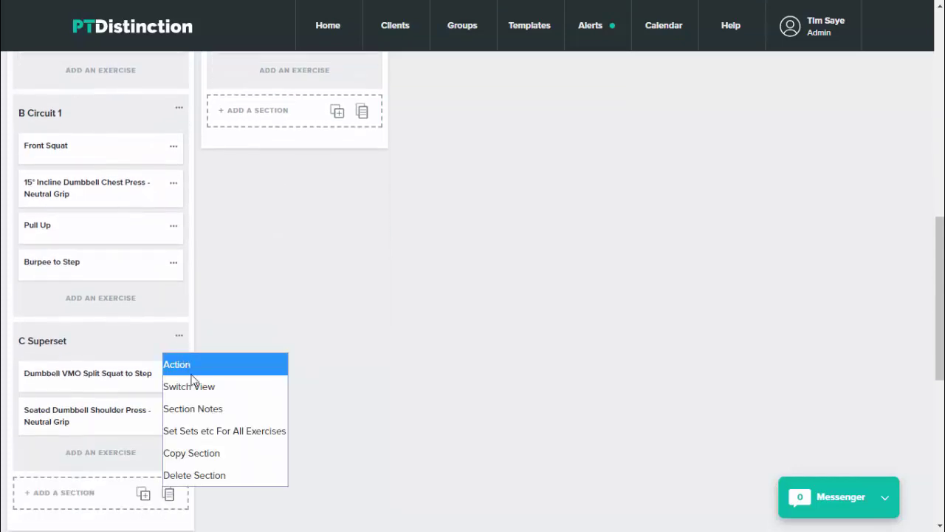
left_click(195, 453)
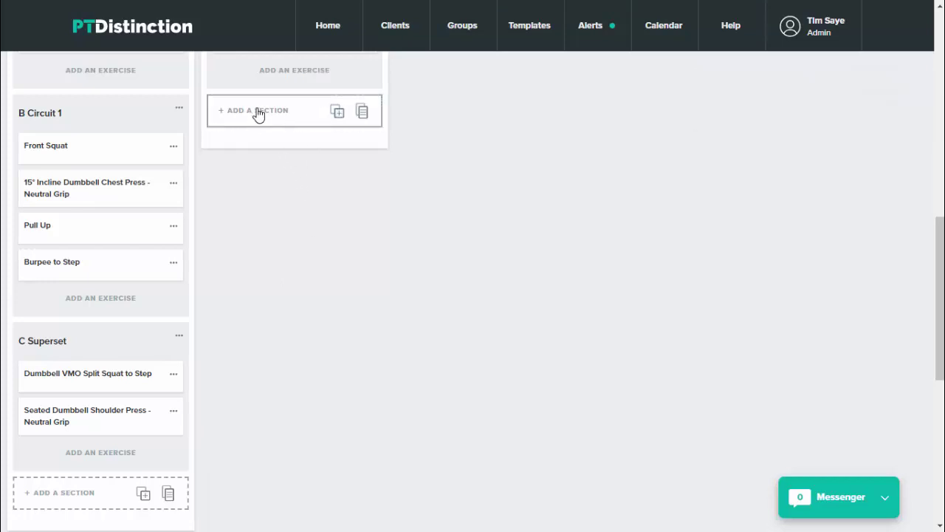
left_click(338, 113)
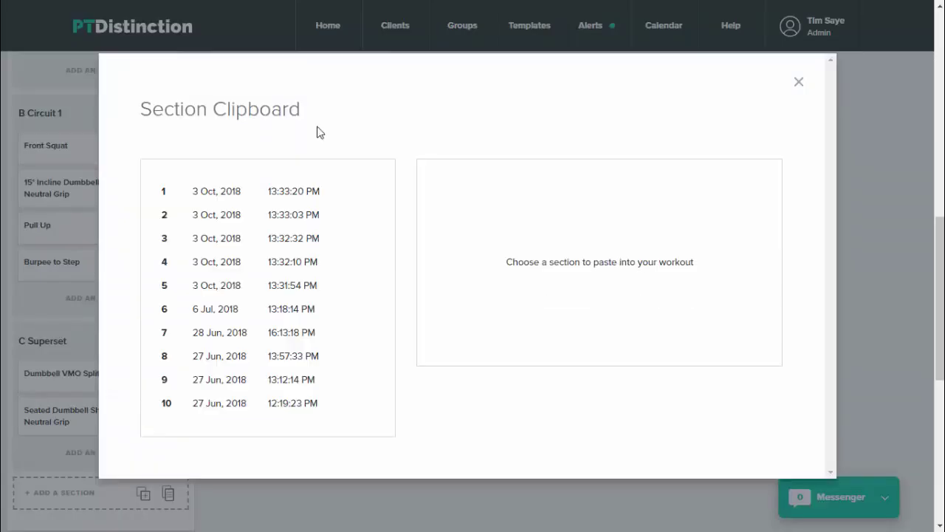
left_click(222, 198)
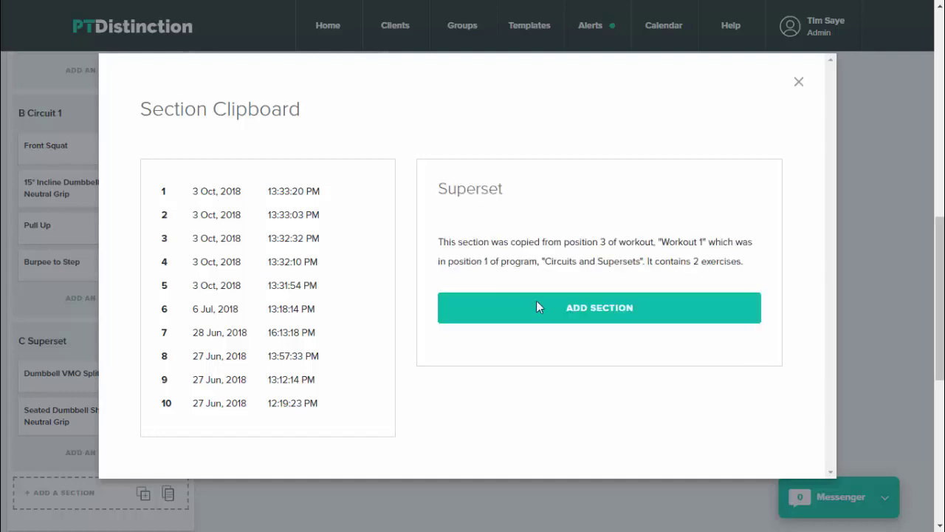
left_click(590, 309)
scroll(580, 315, "up", 3)
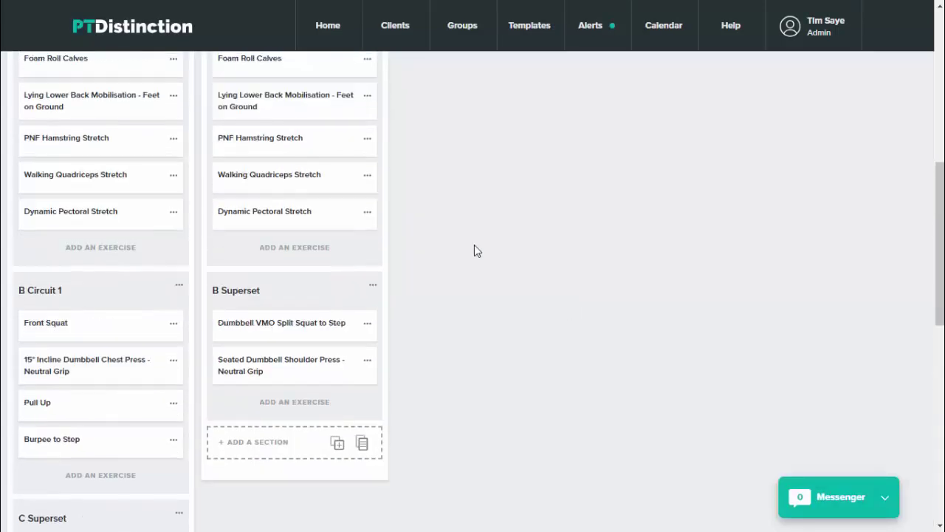
scroll(472, 251, "up", 1)
scroll(359, 274, "down", 1)
scroll(394, 382, "down", 1)
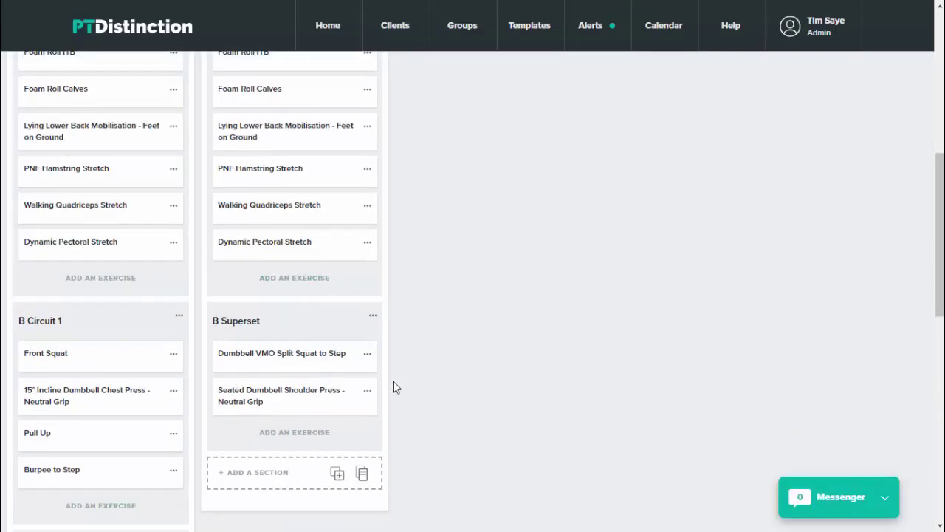
scroll(452, 352, "up", 2)
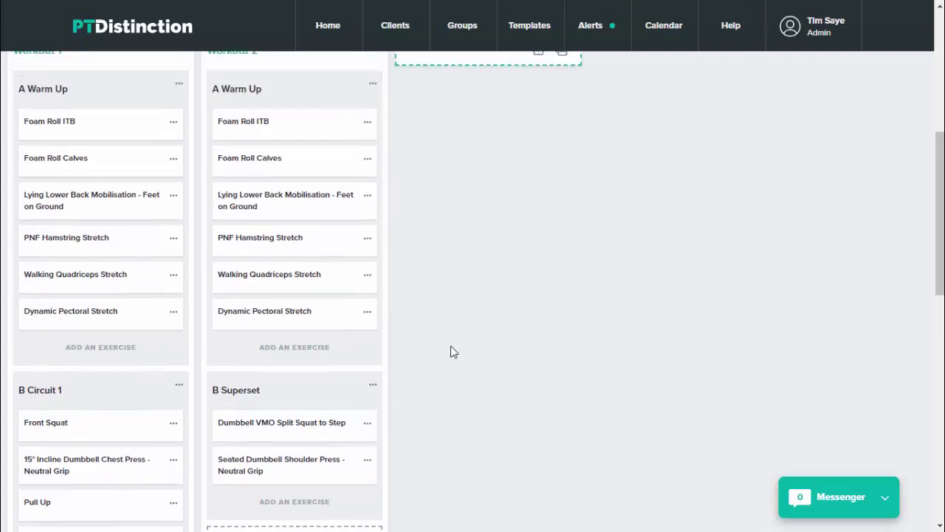
scroll(325, 330, "up", 2)
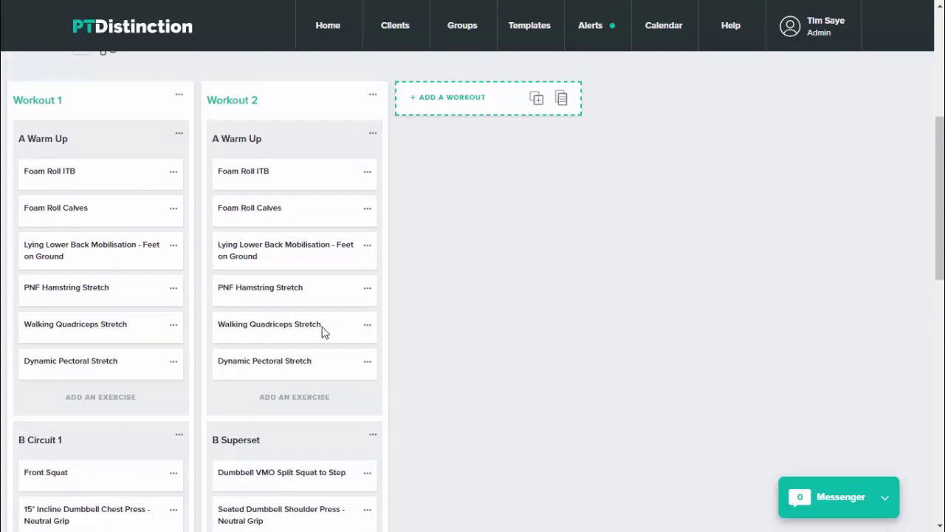